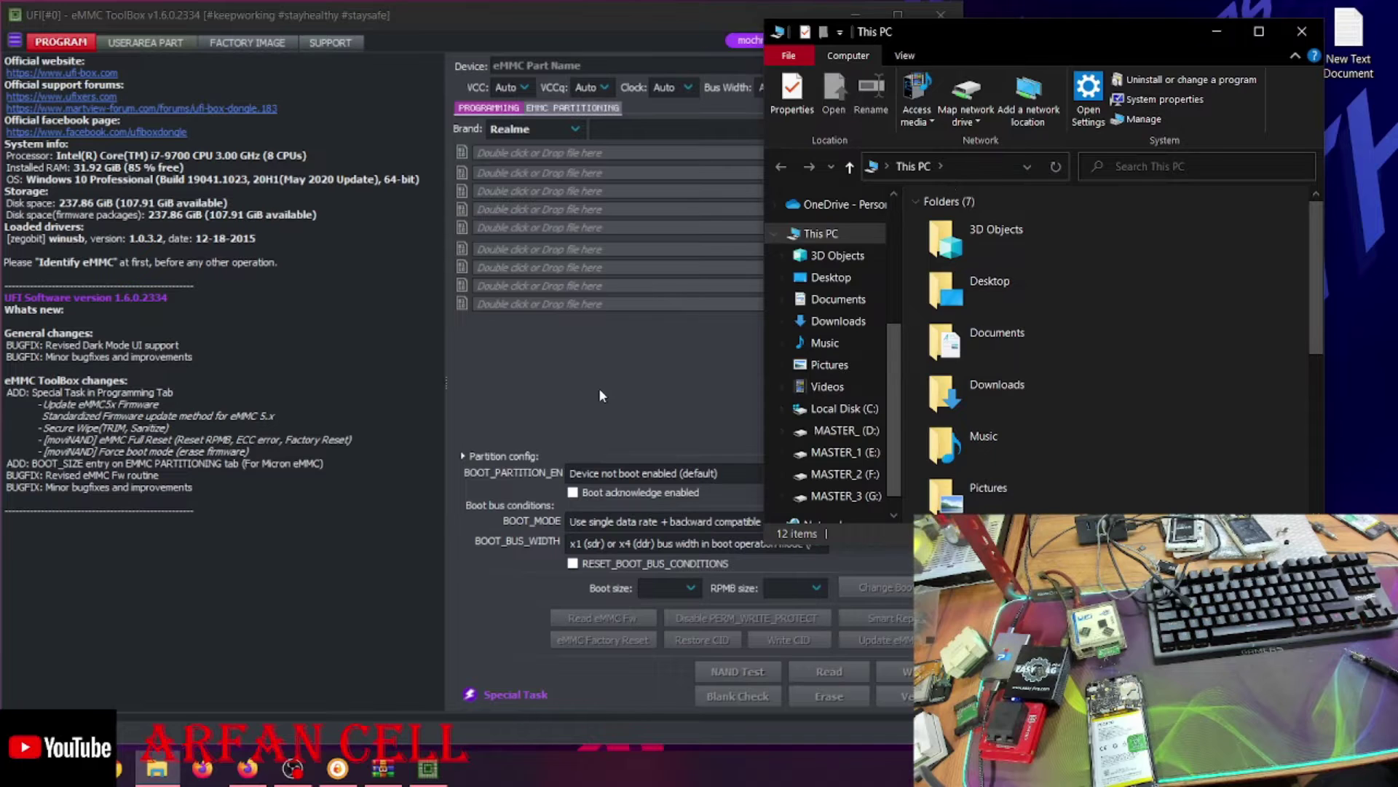
# Identify the phone's eMMC over the direct ISP connection and display its user area partition table.
pyautogui.click(599, 388)
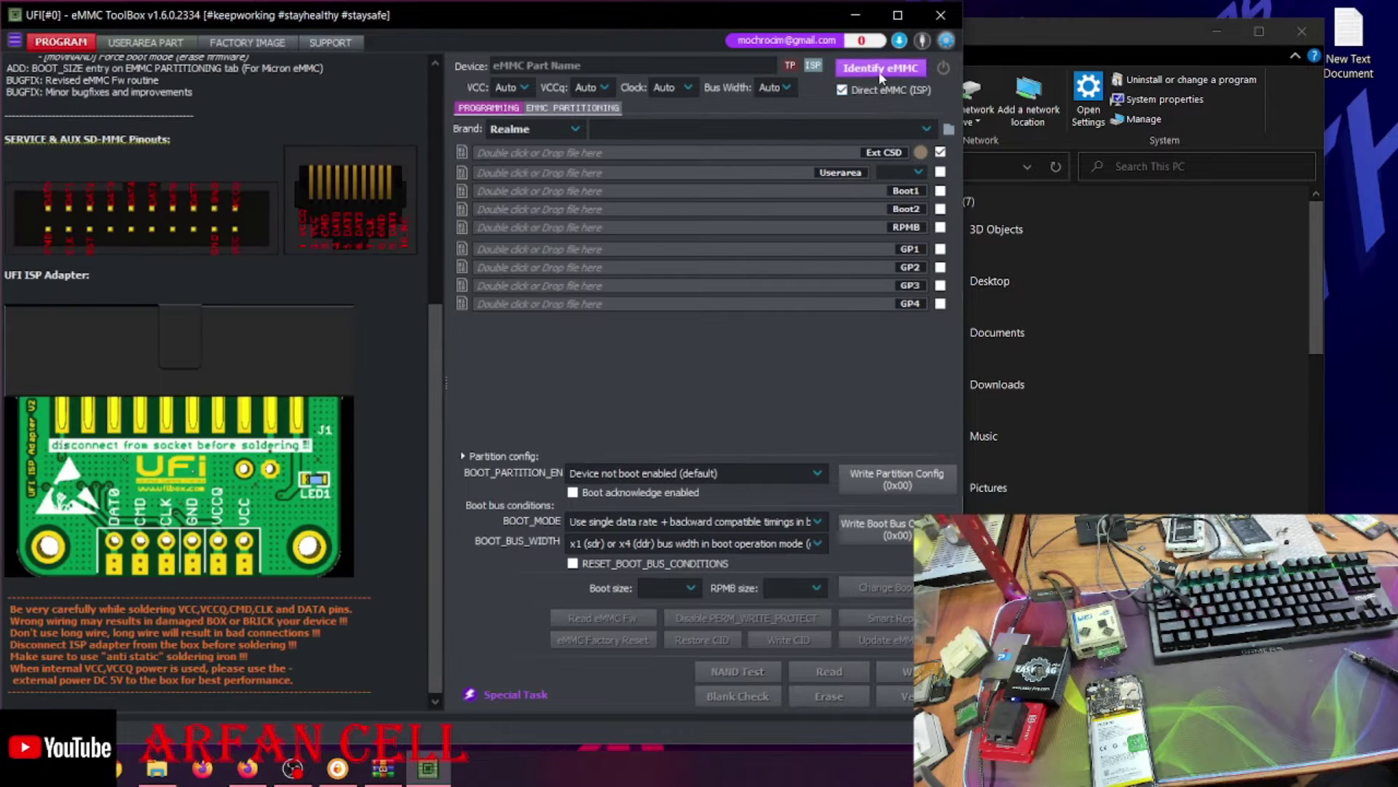
pyautogui.click(873, 69)
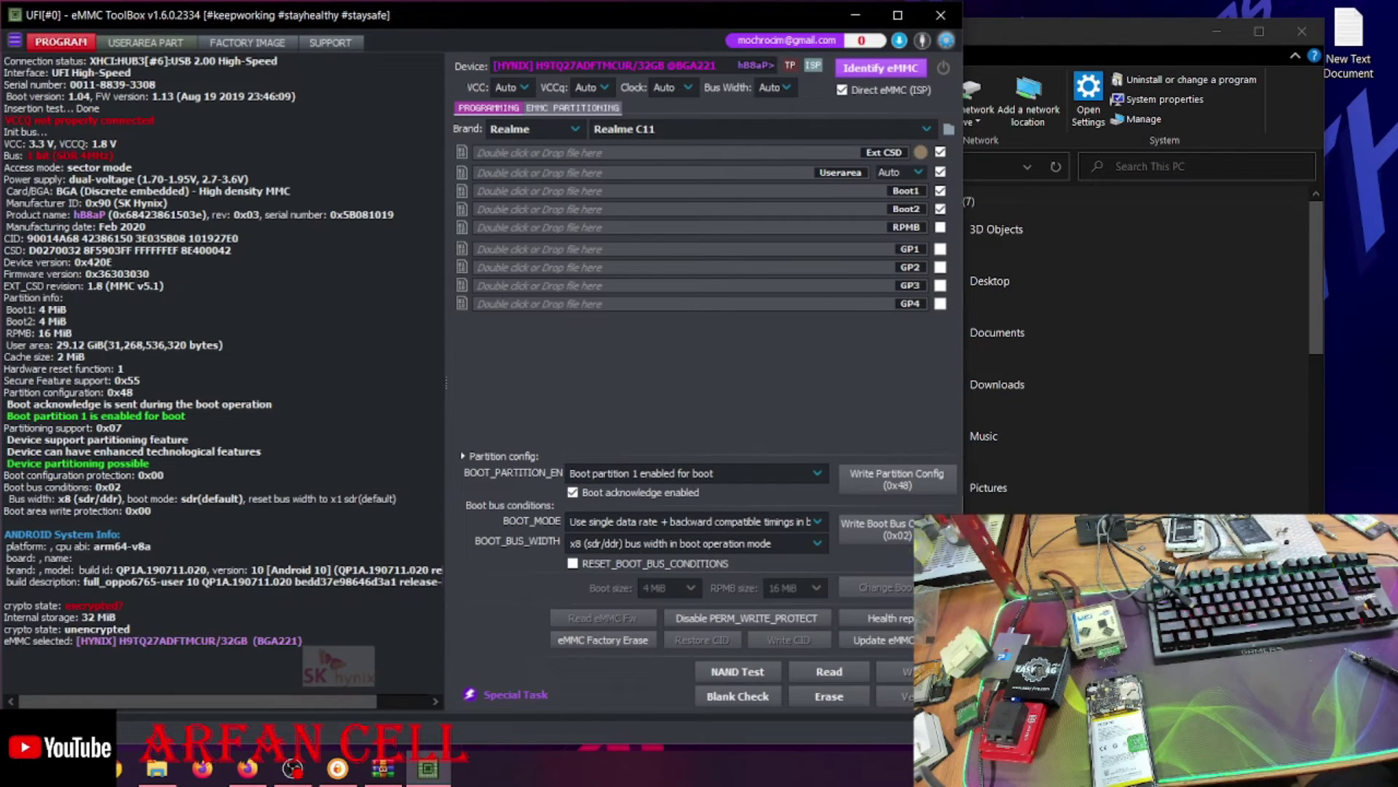
pyautogui.click(146, 42)
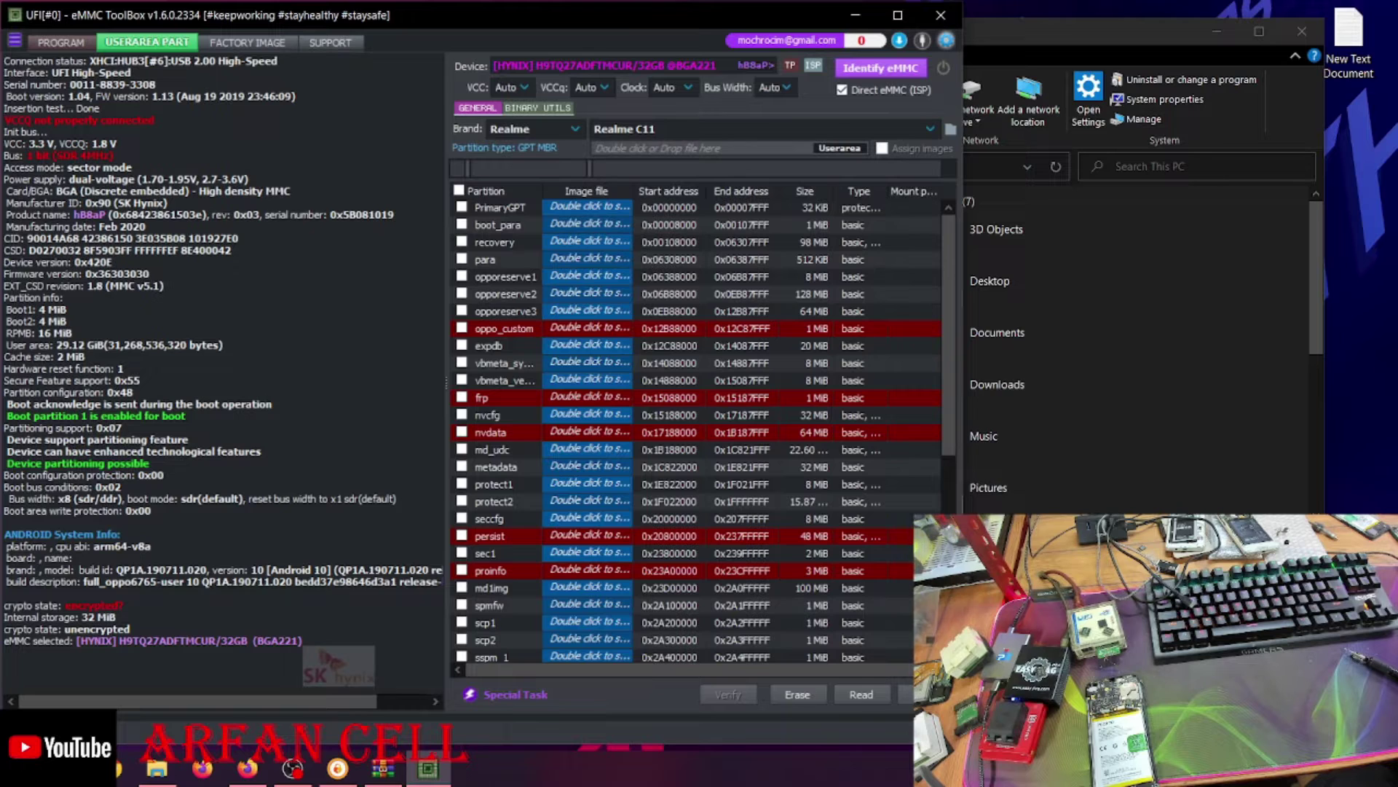
# Set the eMMC clock to 48 MHz and the bus width to 1 Bit.
pyautogui.click(690, 86)
pyautogui.click(678, 214)
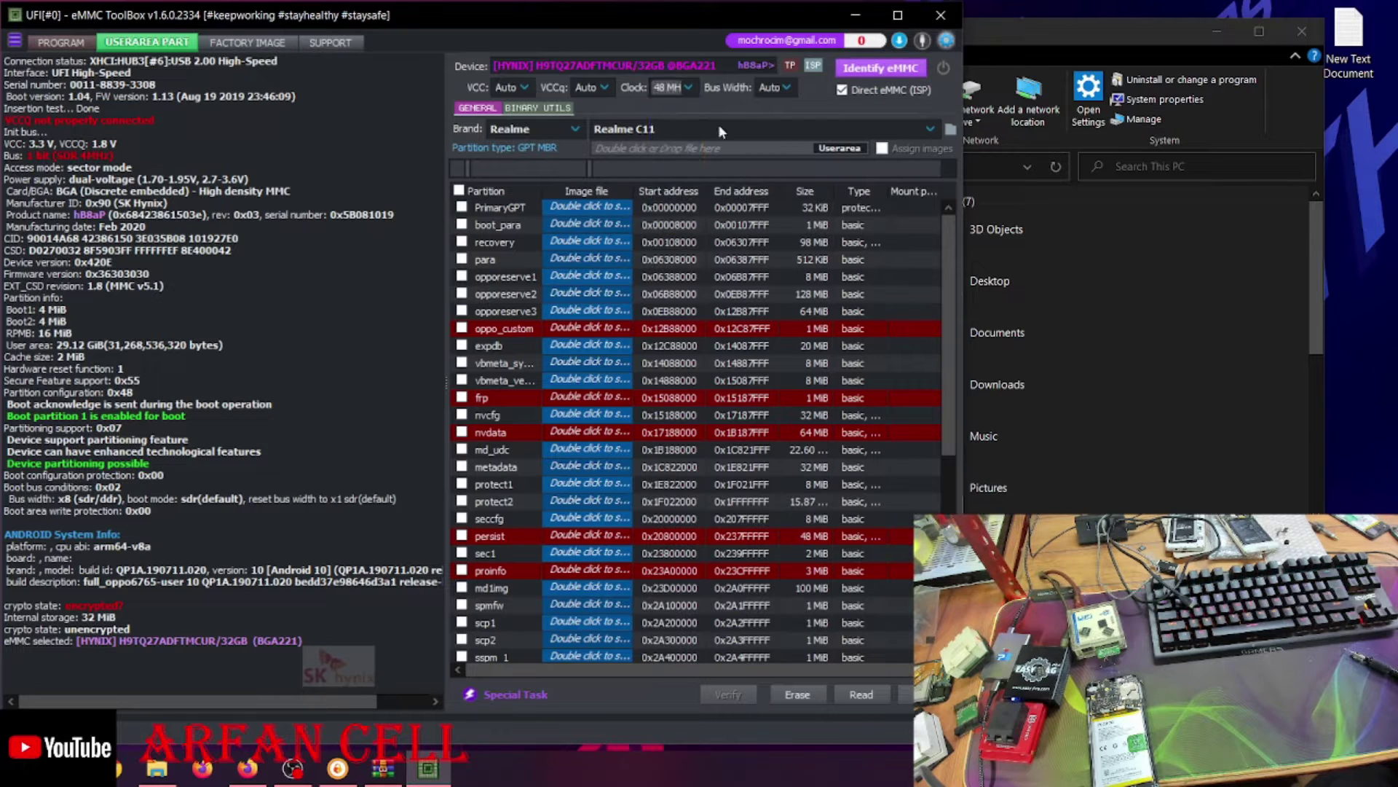
pyautogui.click(768, 89)
pyautogui.click(779, 119)
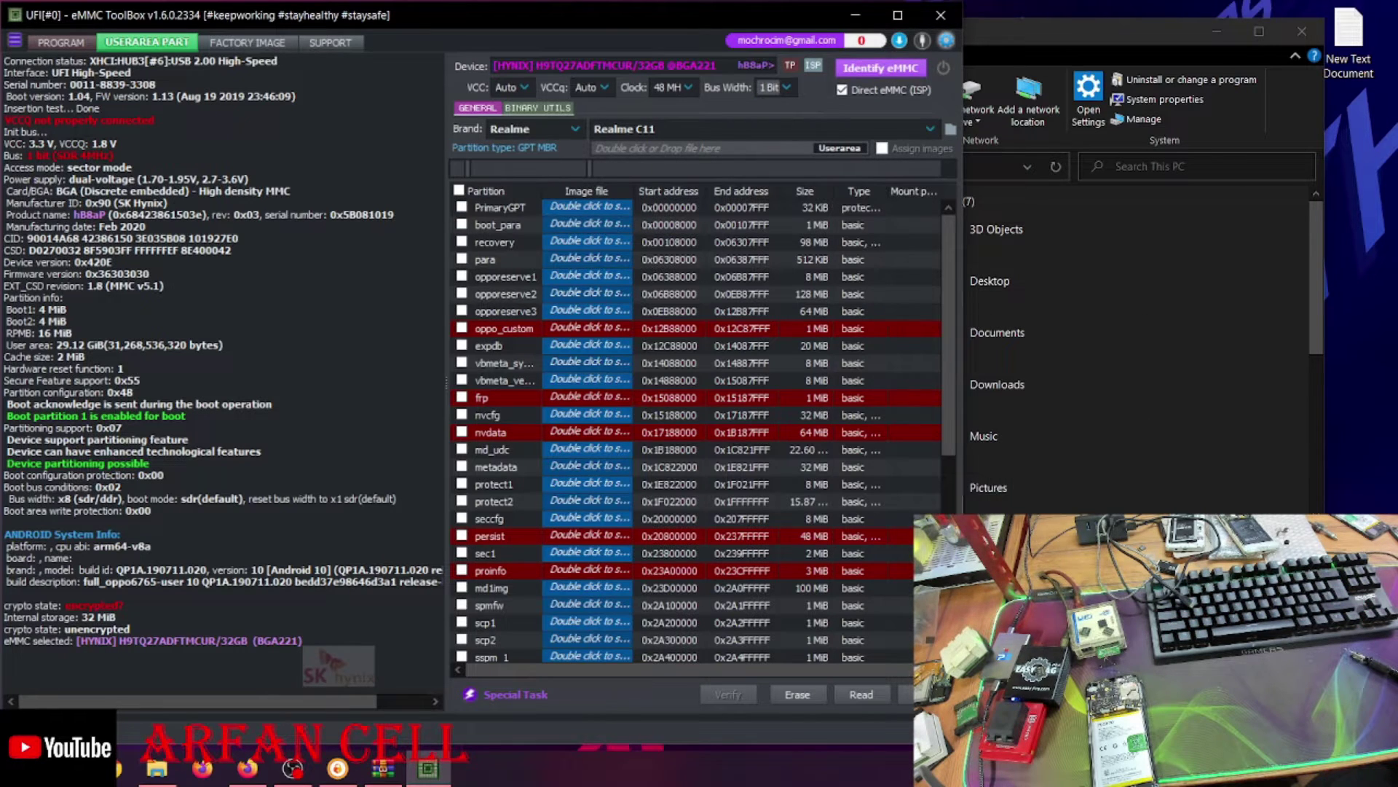
# In File Explorer, open the user_part folder of the Realme C11 C12 C15 dump, under OPPO > FIMWARE REALMI > REALMI C11 on drive D.
pyautogui.click(1055, 476)
pyautogui.click(861, 431)
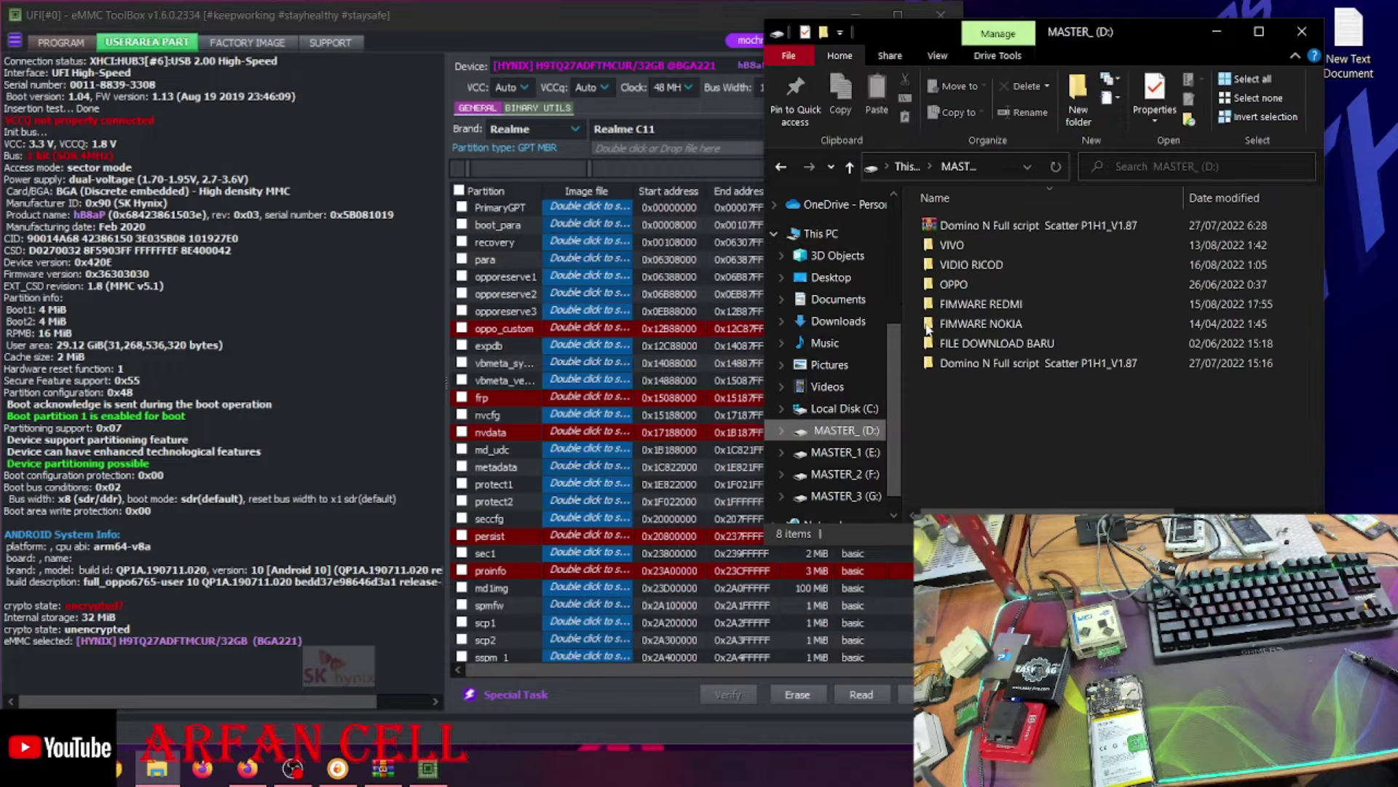
pyautogui.doubleClick(967, 278)
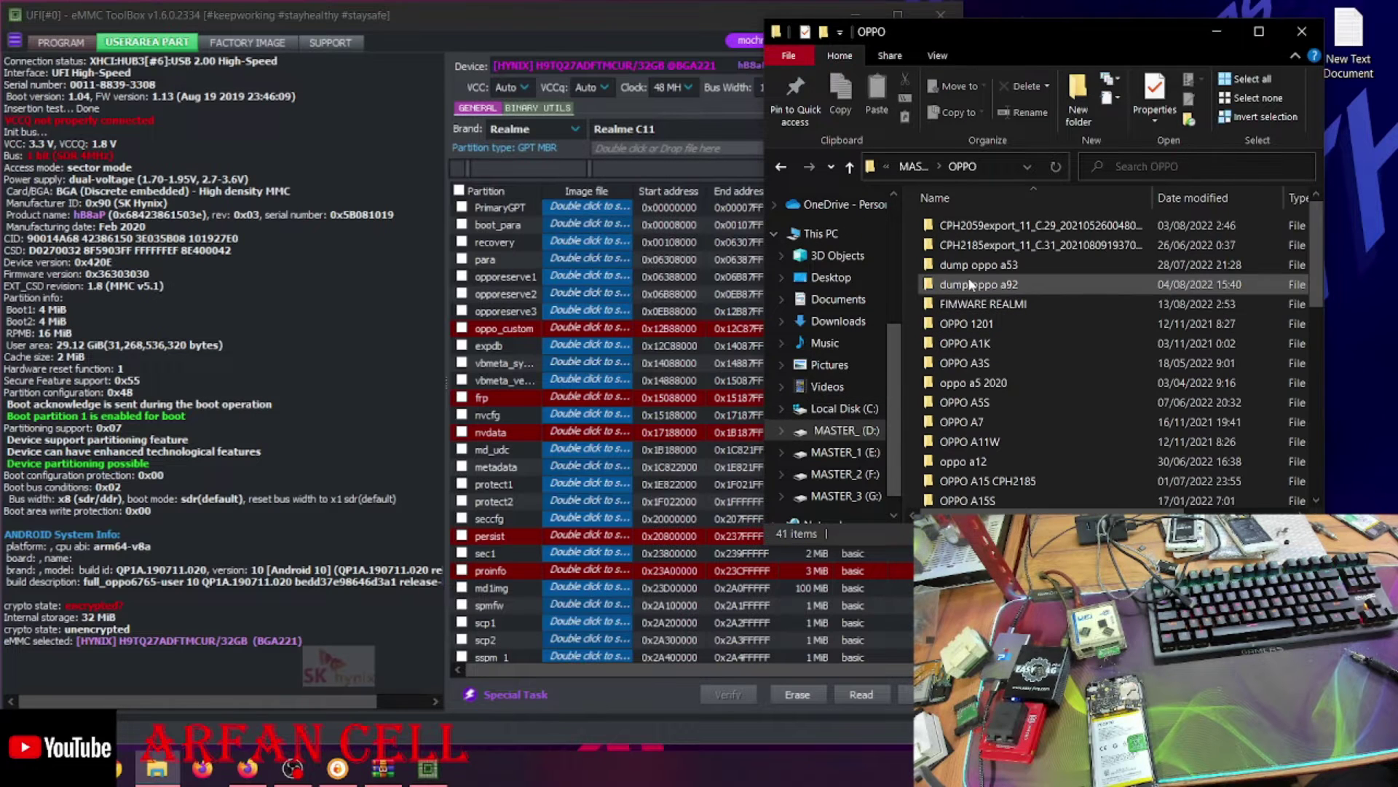
pyautogui.doubleClick(1023, 303)
pyautogui.doubleClick(994, 322)
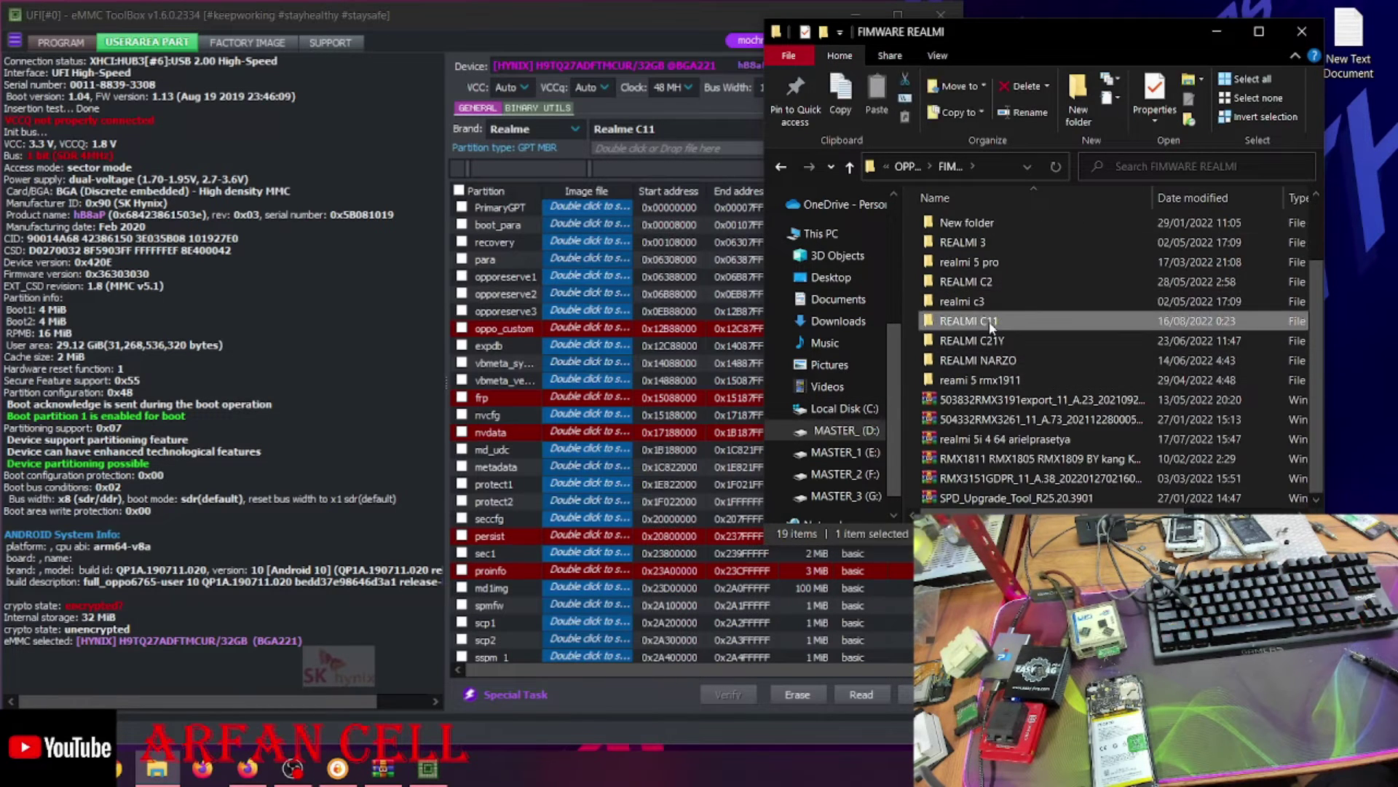
pyautogui.doubleClick(992, 268)
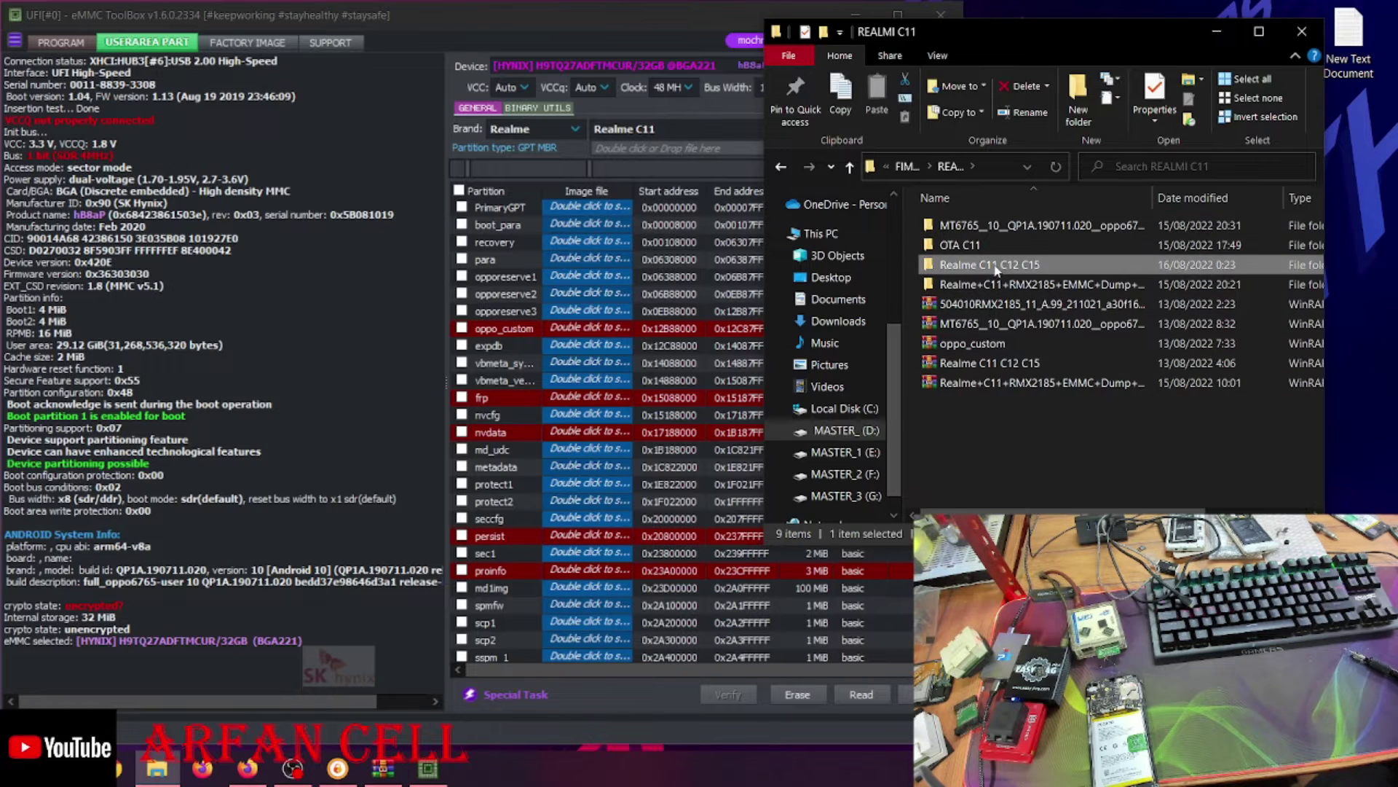
pyautogui.doubleClick(989, 227)
pyautogui.doubleClick(989, 227)
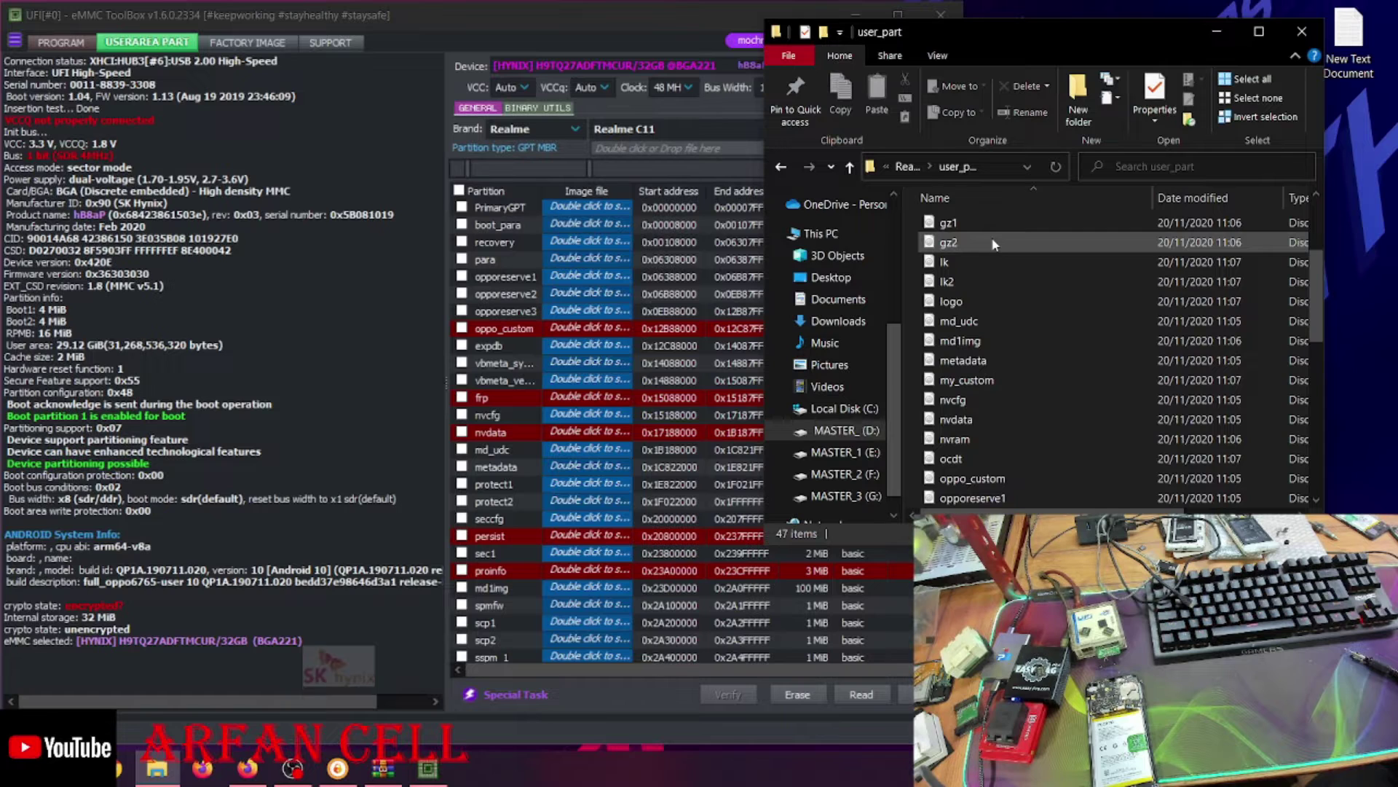
# Assign the opporeserve2 image from user_part to the opporeserve2 partition and try to write it to the eMMC.
pyautogui.scroll(3, 994, 244)
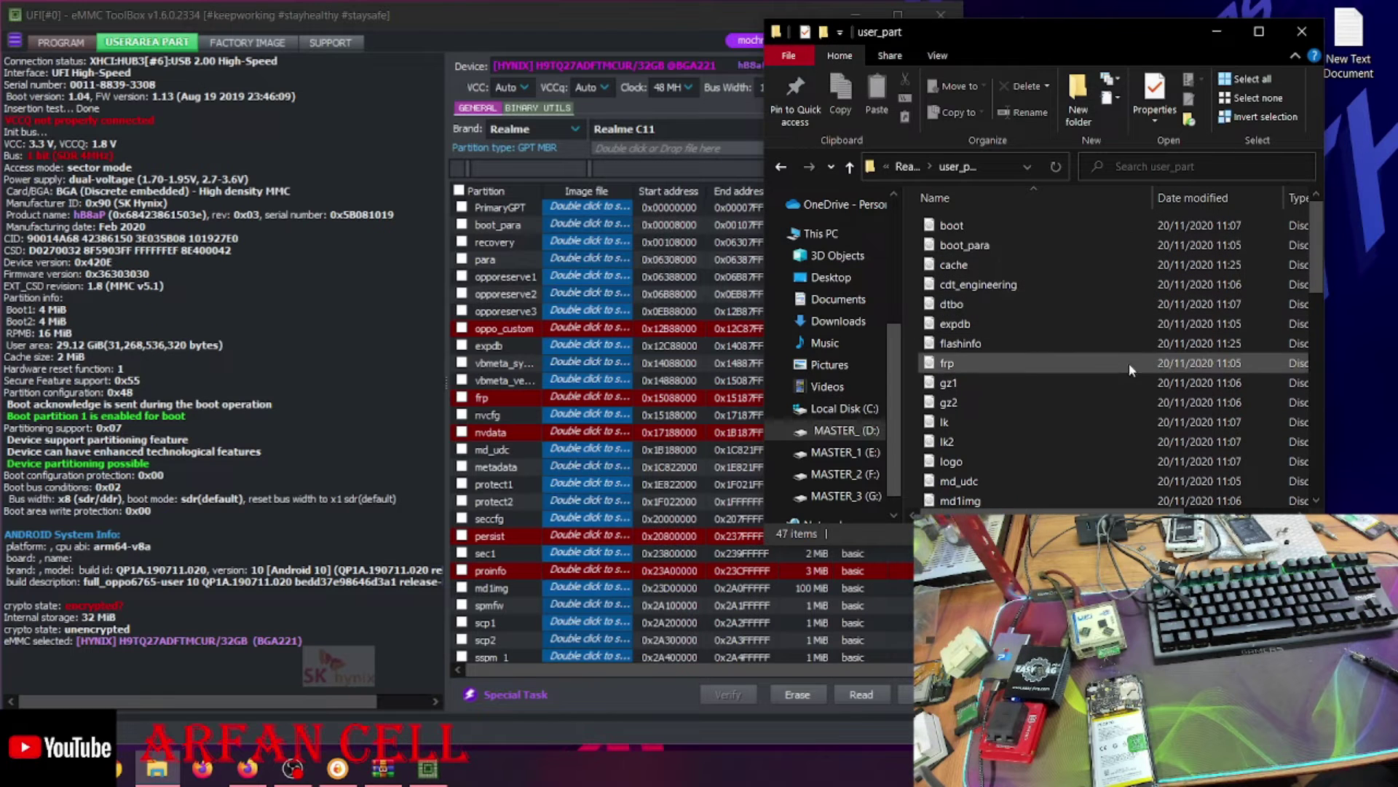
pyautogui.scroll(-4, 1081, 319)
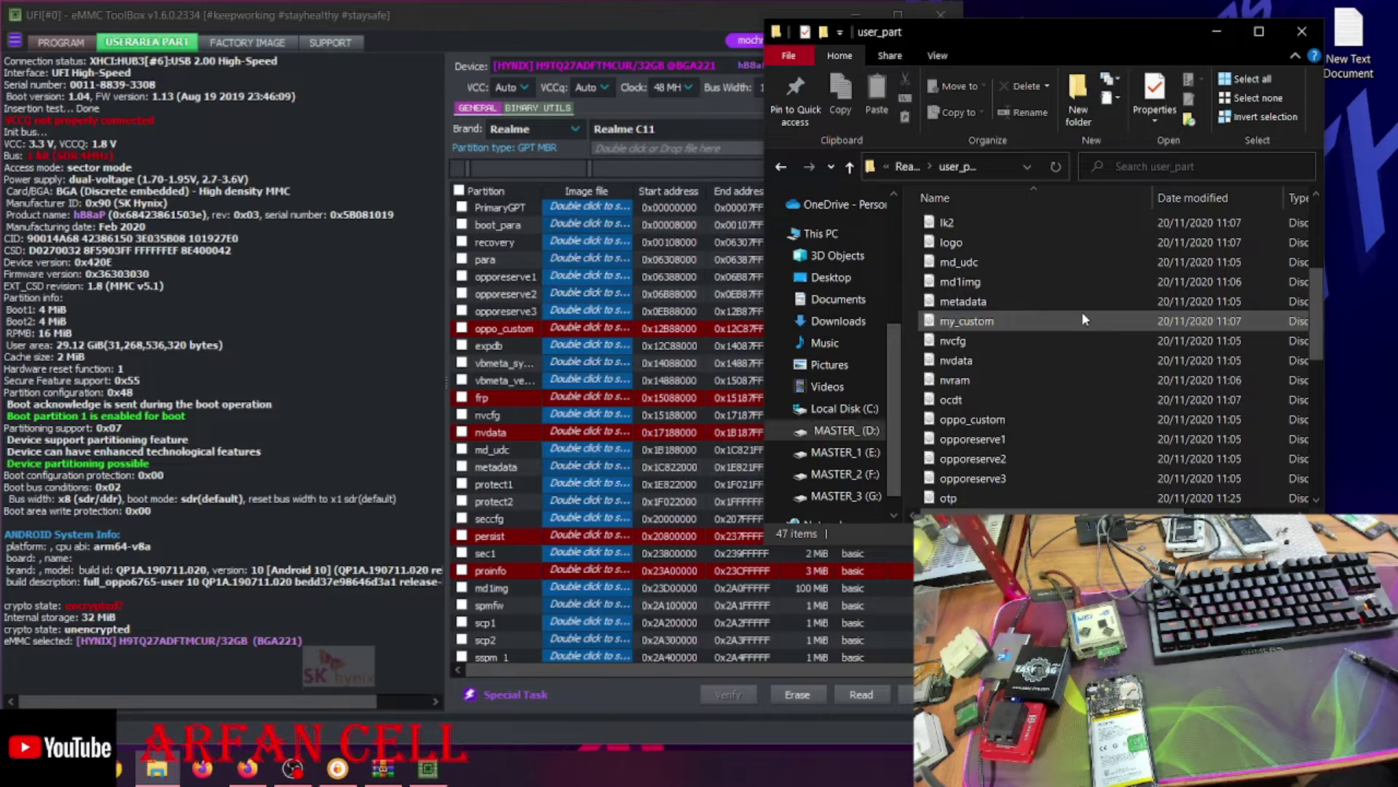
pyautogui.click(999, 441)
pyautogui.click(1004, 462)
pyautogui.scroll(-2, 1022, 413)
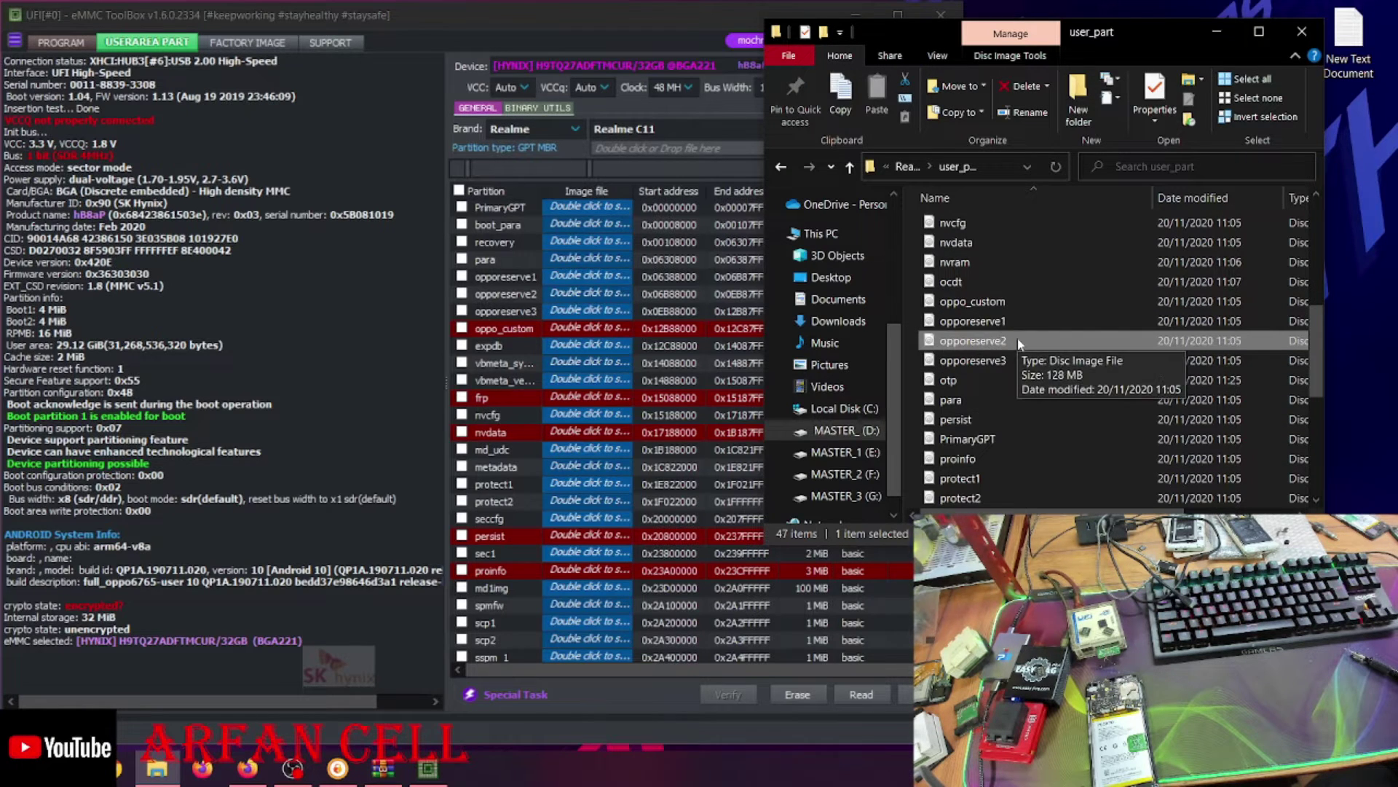
pyautogui.moveTo(1018, 343); pyautogui.dragTo(596, 295)
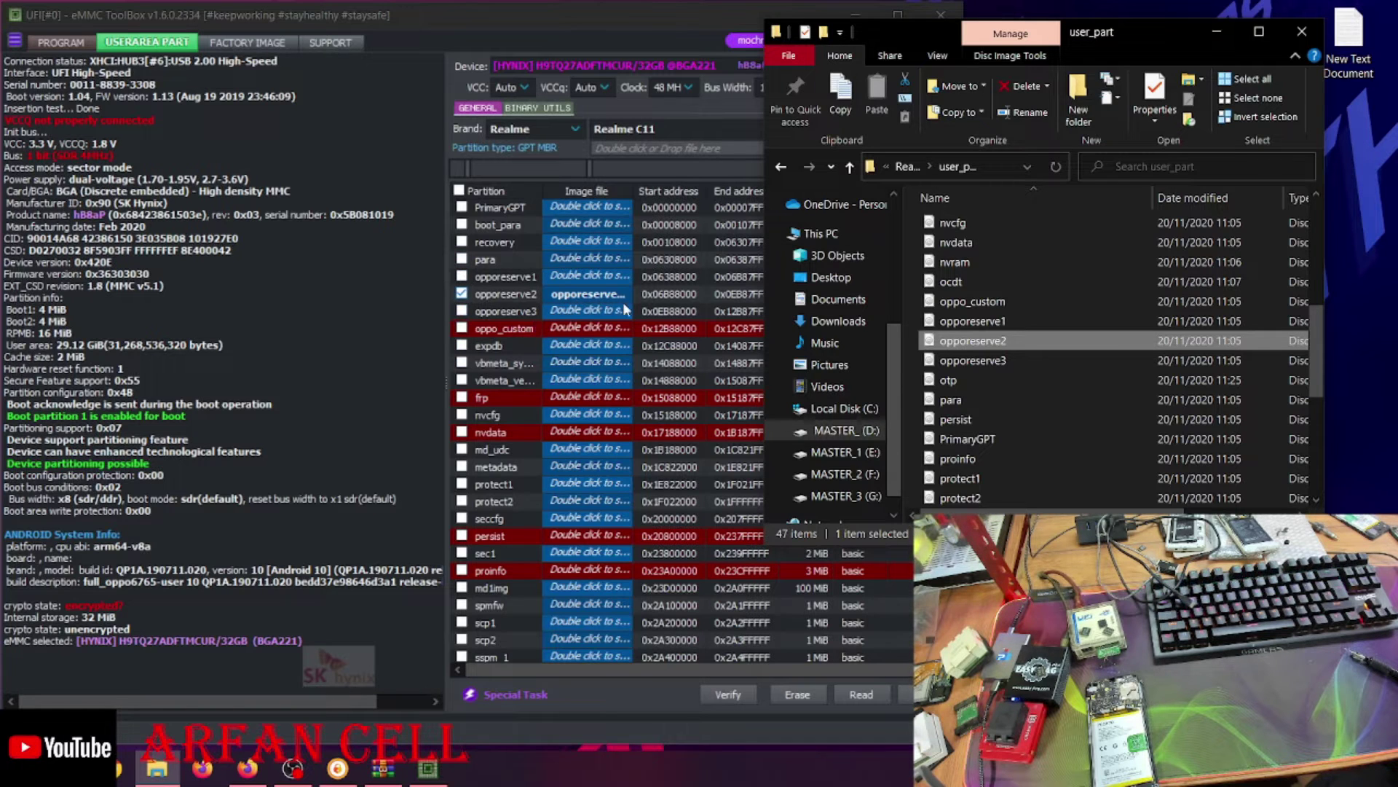
pyautogui.click(905, 694)
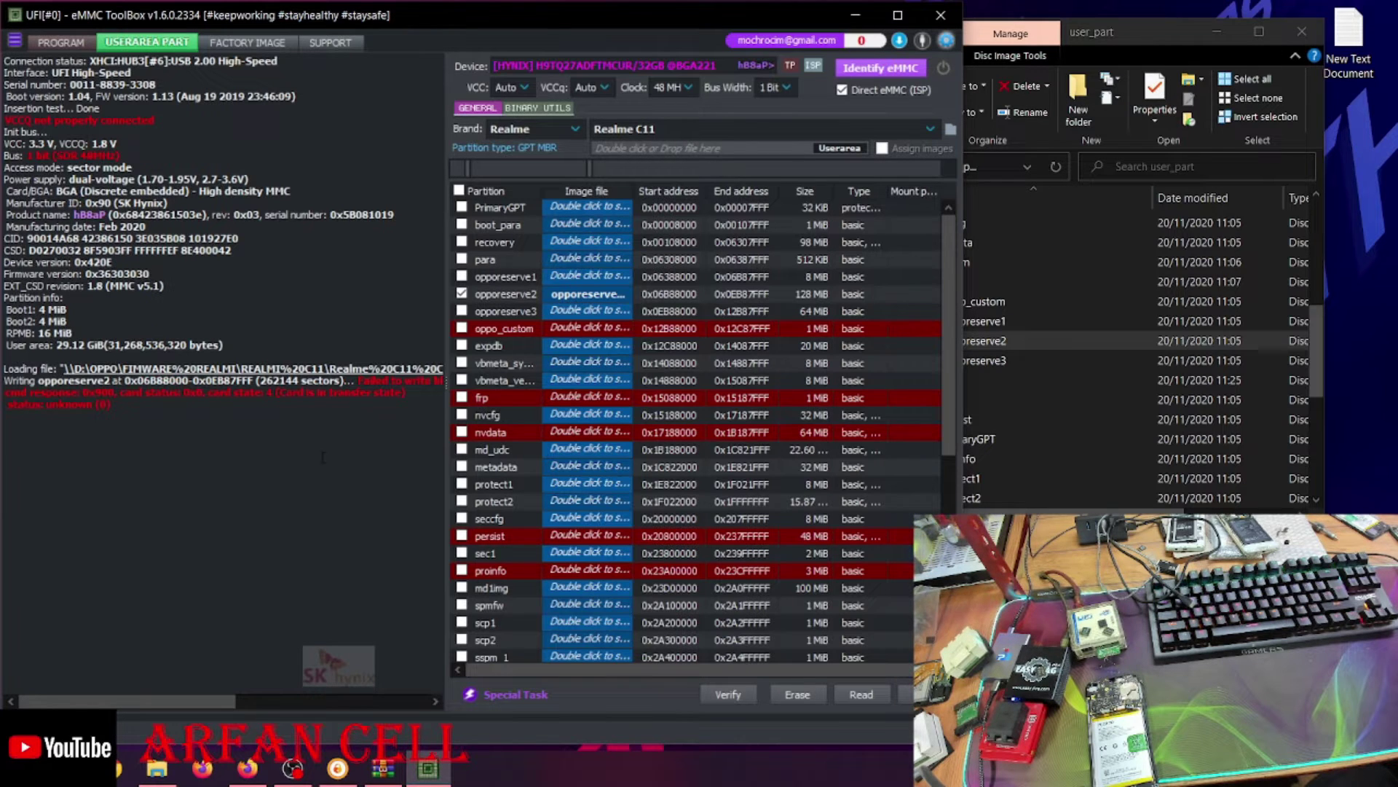
# Identify the eMMC again, then assign the oppo_custom image to the oppo_custom partition and write it despite the pin connection check.
pyautogui.click(883, 68)
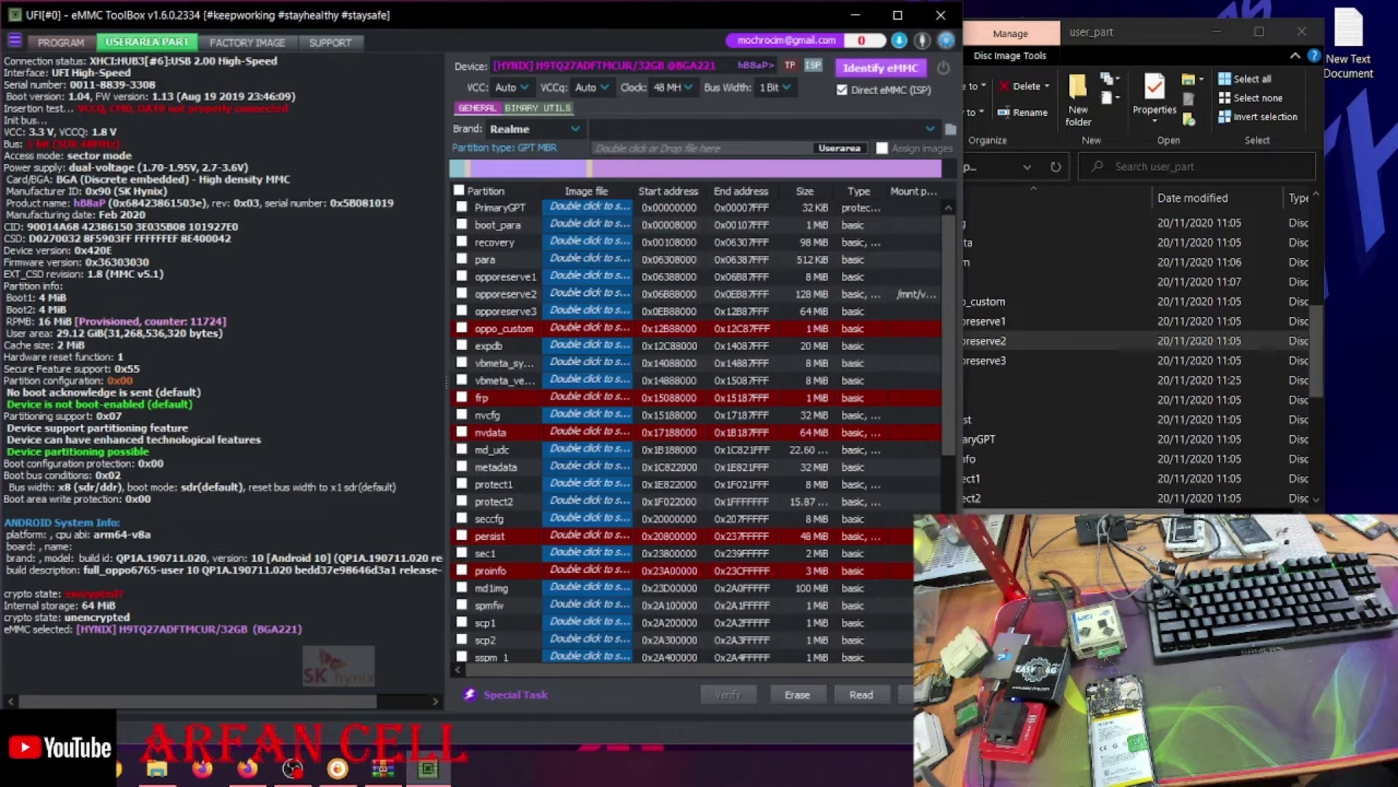
pyautogui.click(1018, 475)
pyautogui.scroll(-2, 1000, 400)
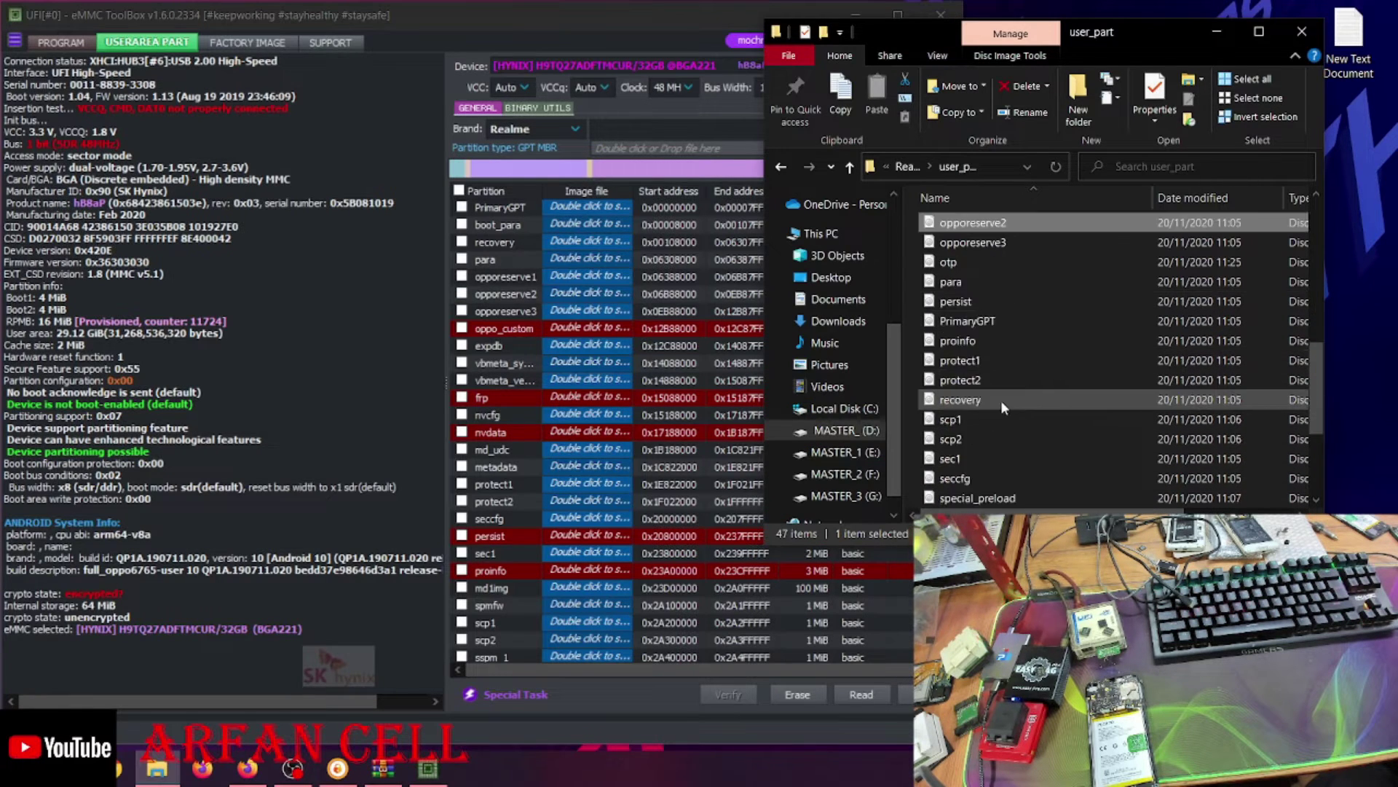
pyautogui.scroll(-2, 1026, 375)
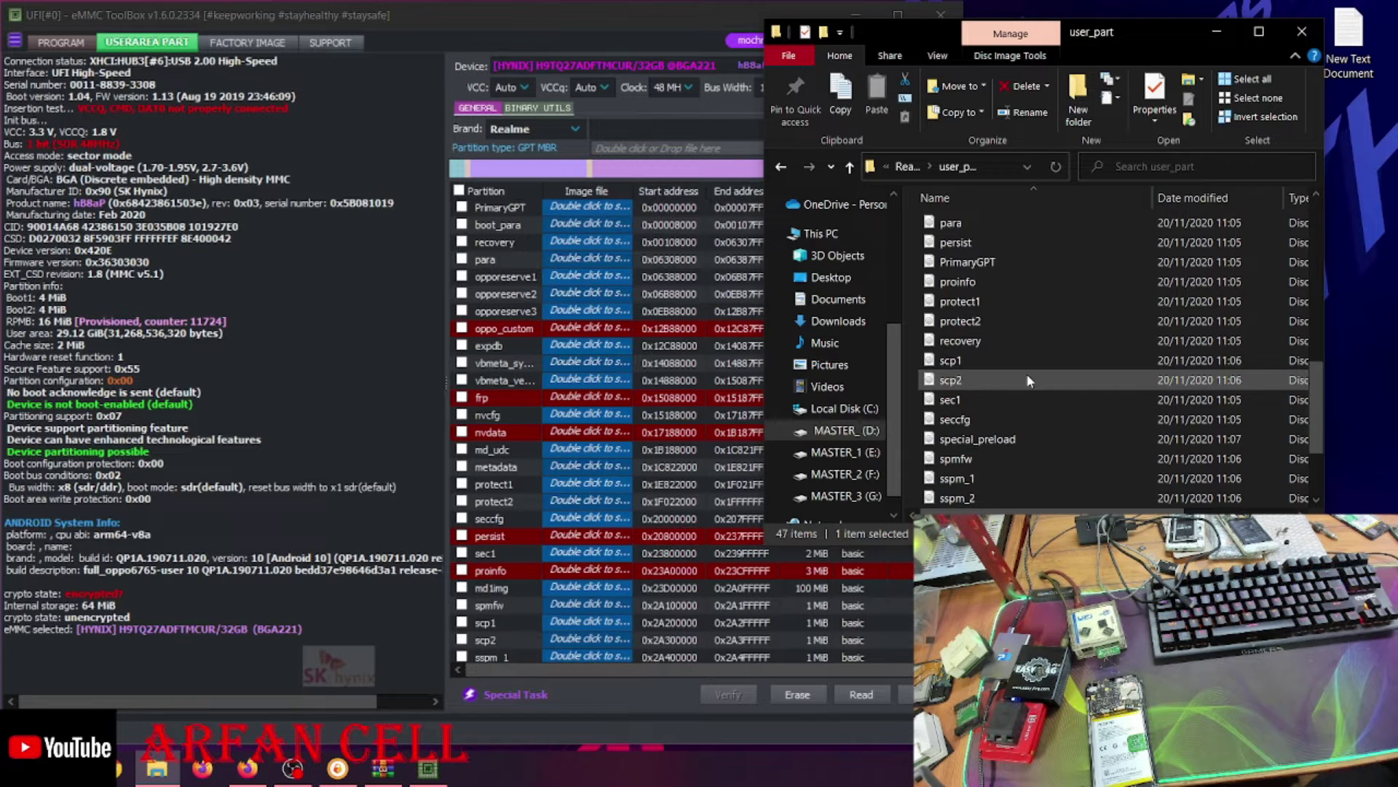
pyautogui.scroll(-1, 1029, 379)
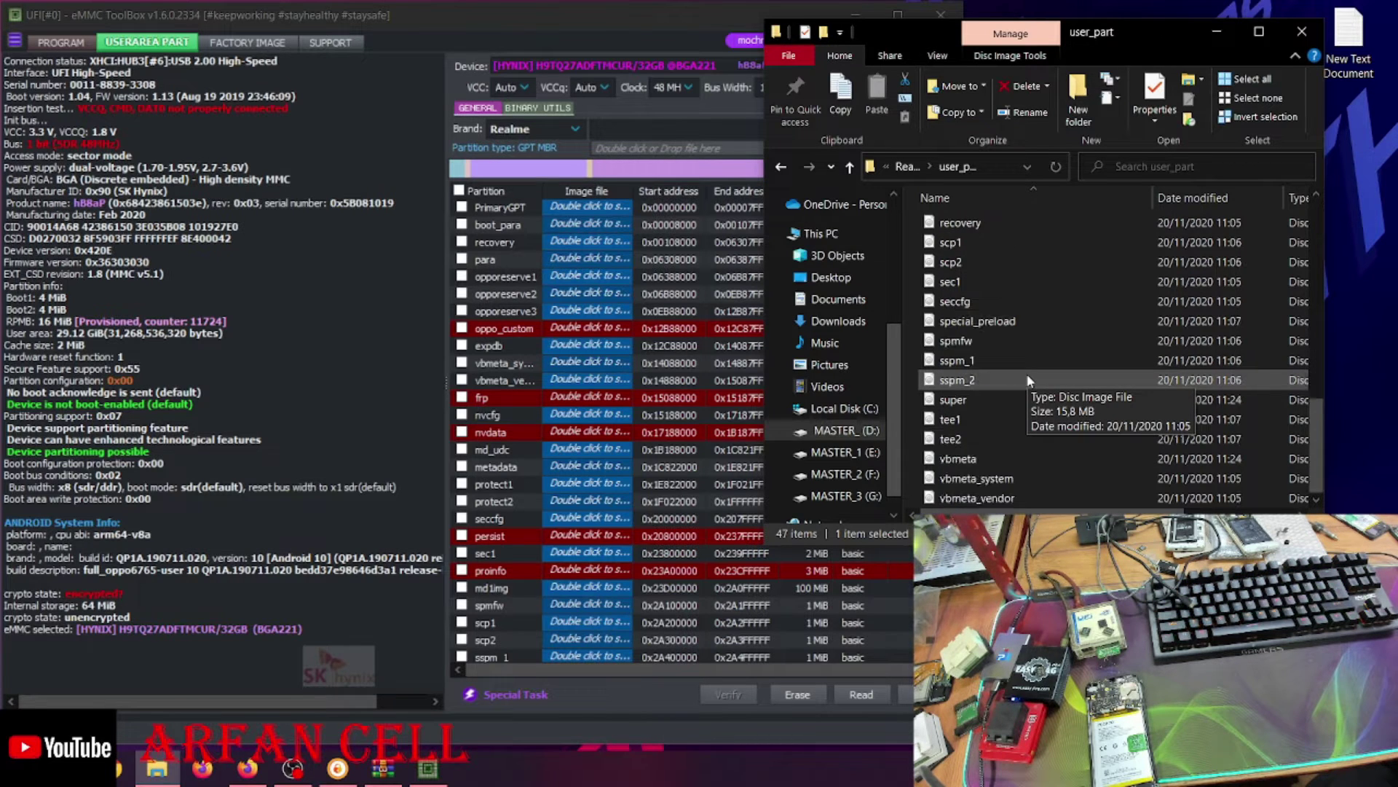
pyautogui.scroll(3, 1034, 373)
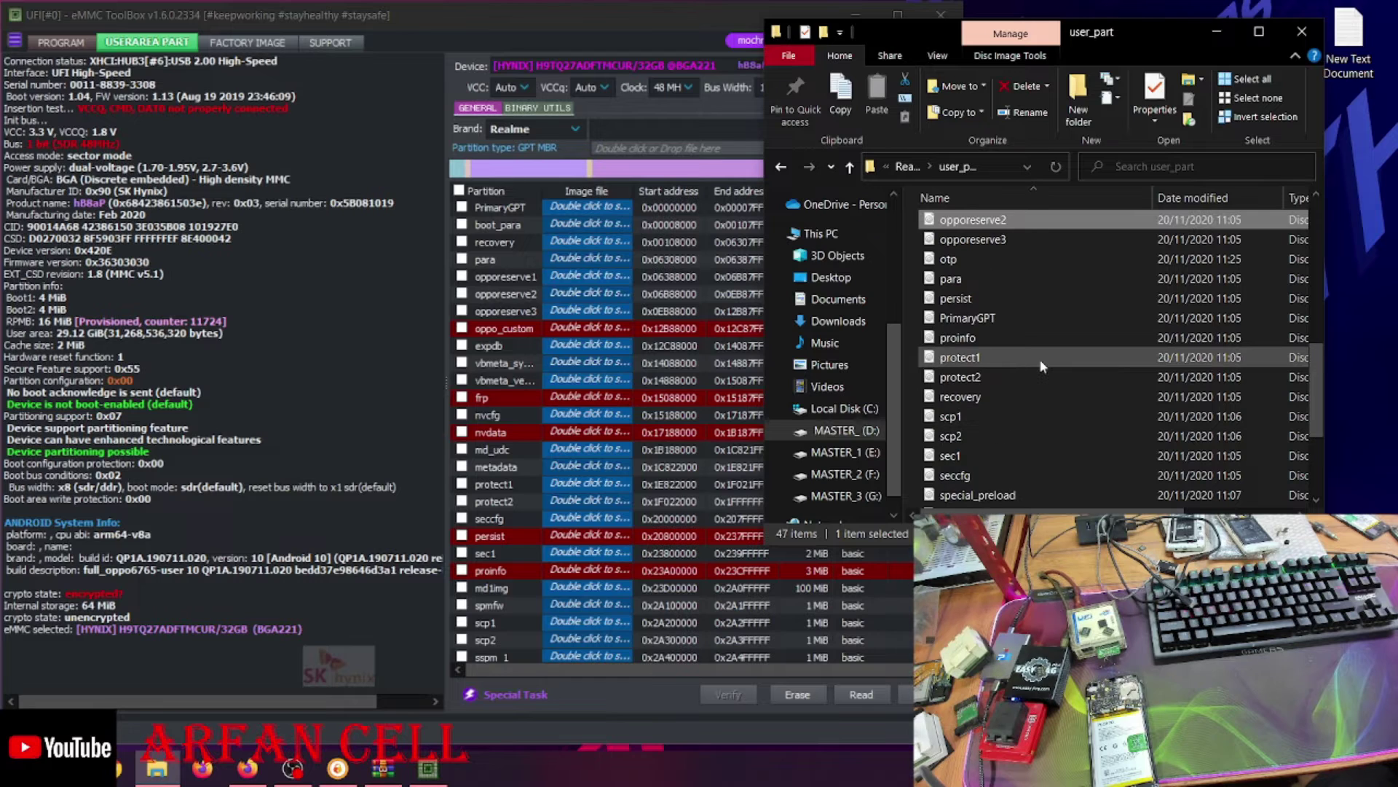
pyautogui.scroll(2, 1050, 360)
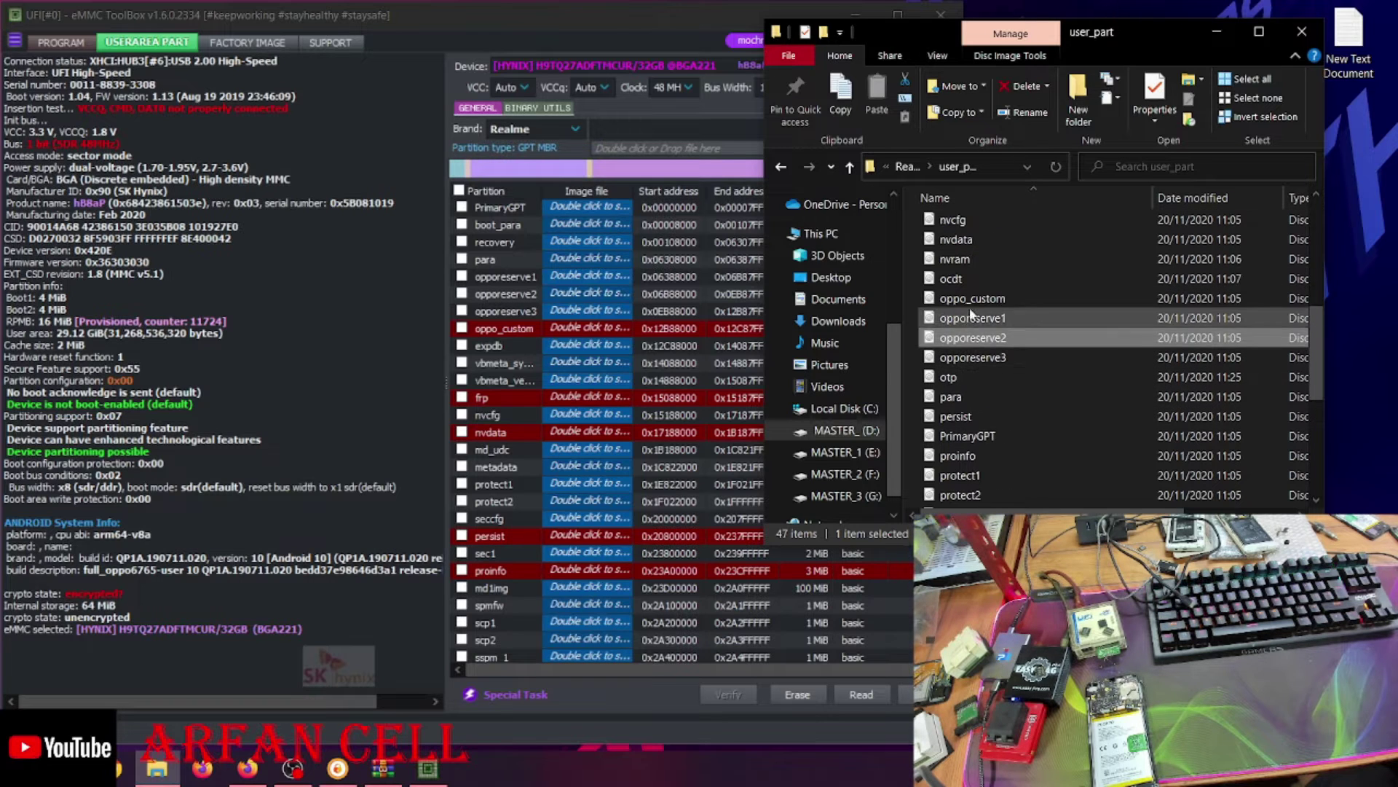
pyautogui.moveTo(973, 298); pyautogui.dragTo(583, 333)
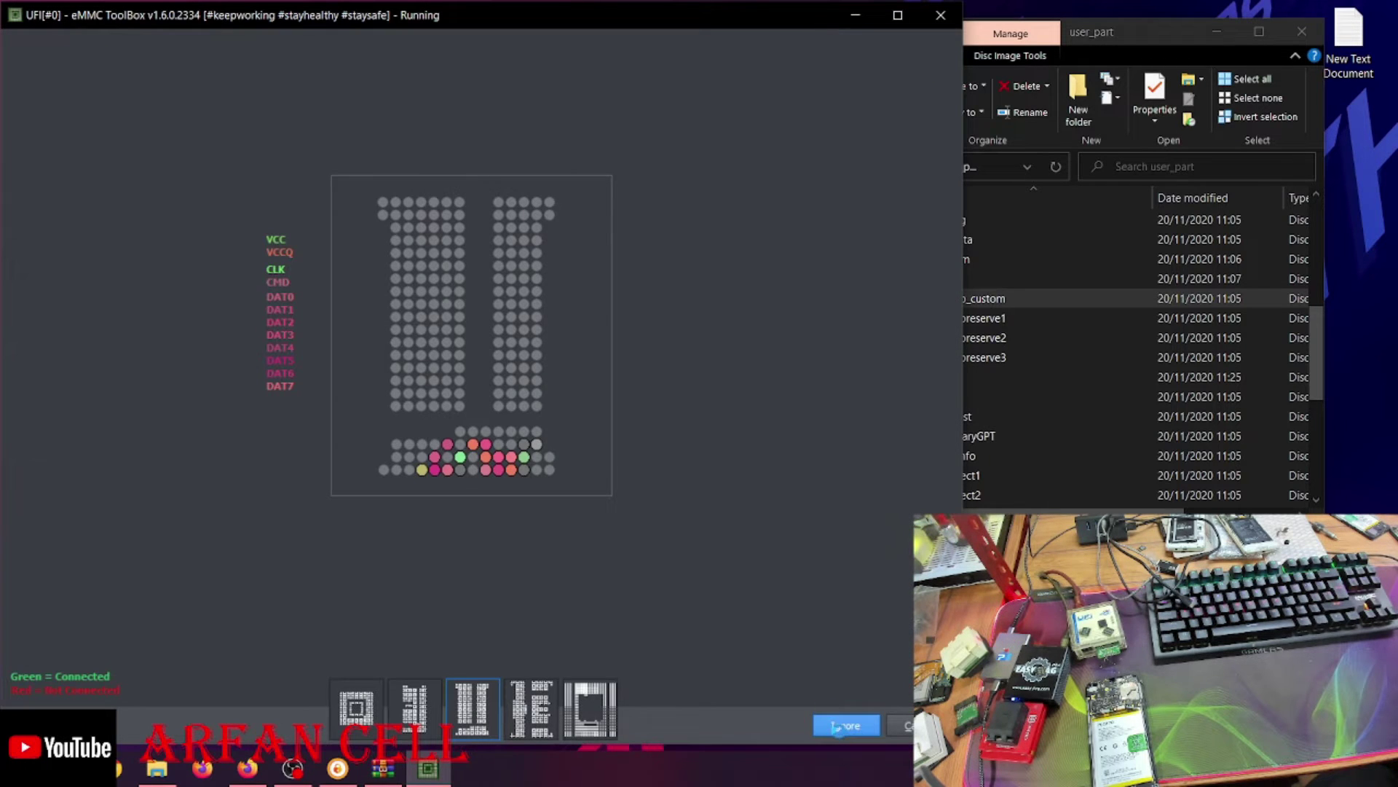
pyautogui.click(838, 726)
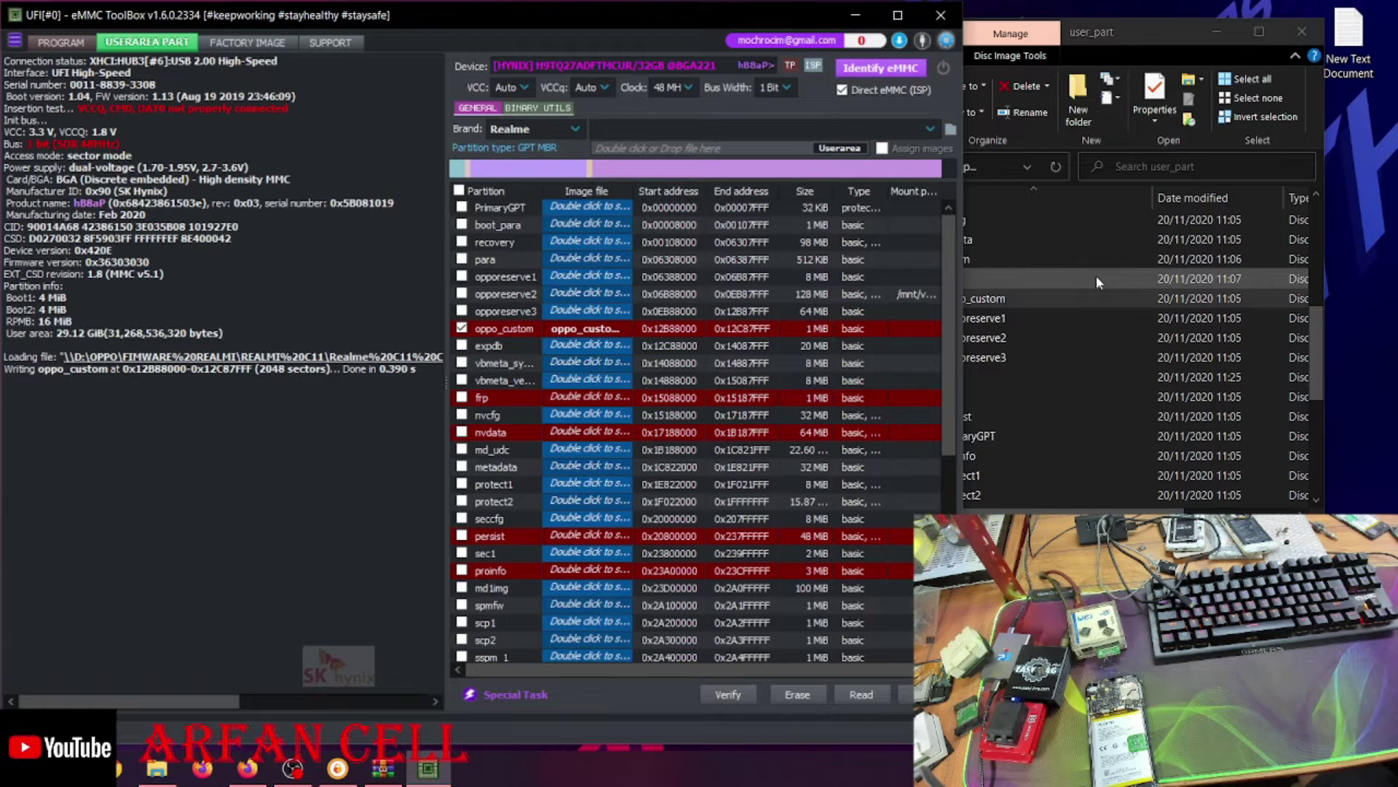
# Re-identify the eMMC, then assign the my_custom image to the my_custom partition and try to write it.
pyautogui.click(863, 73)
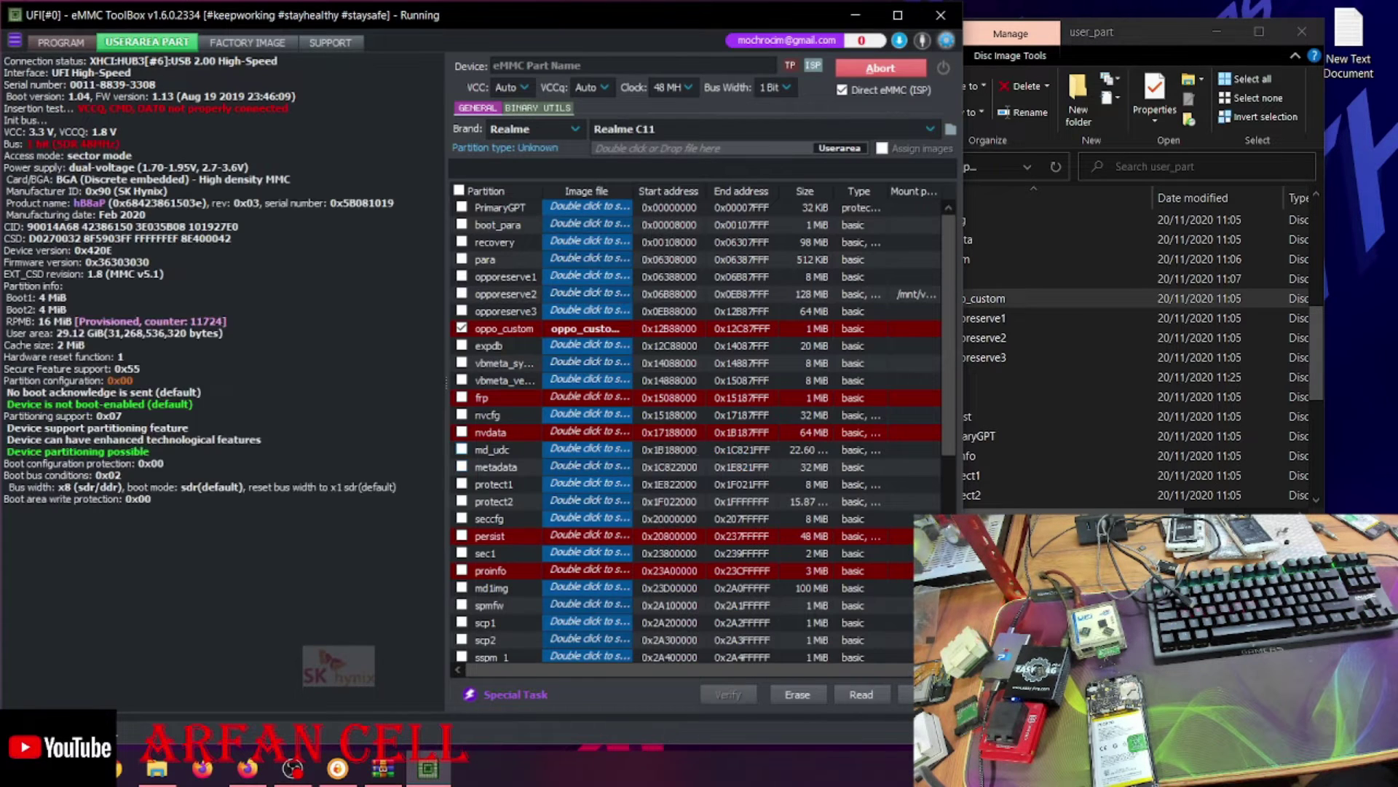
pyautogui.scroll(-5, 696, 448)
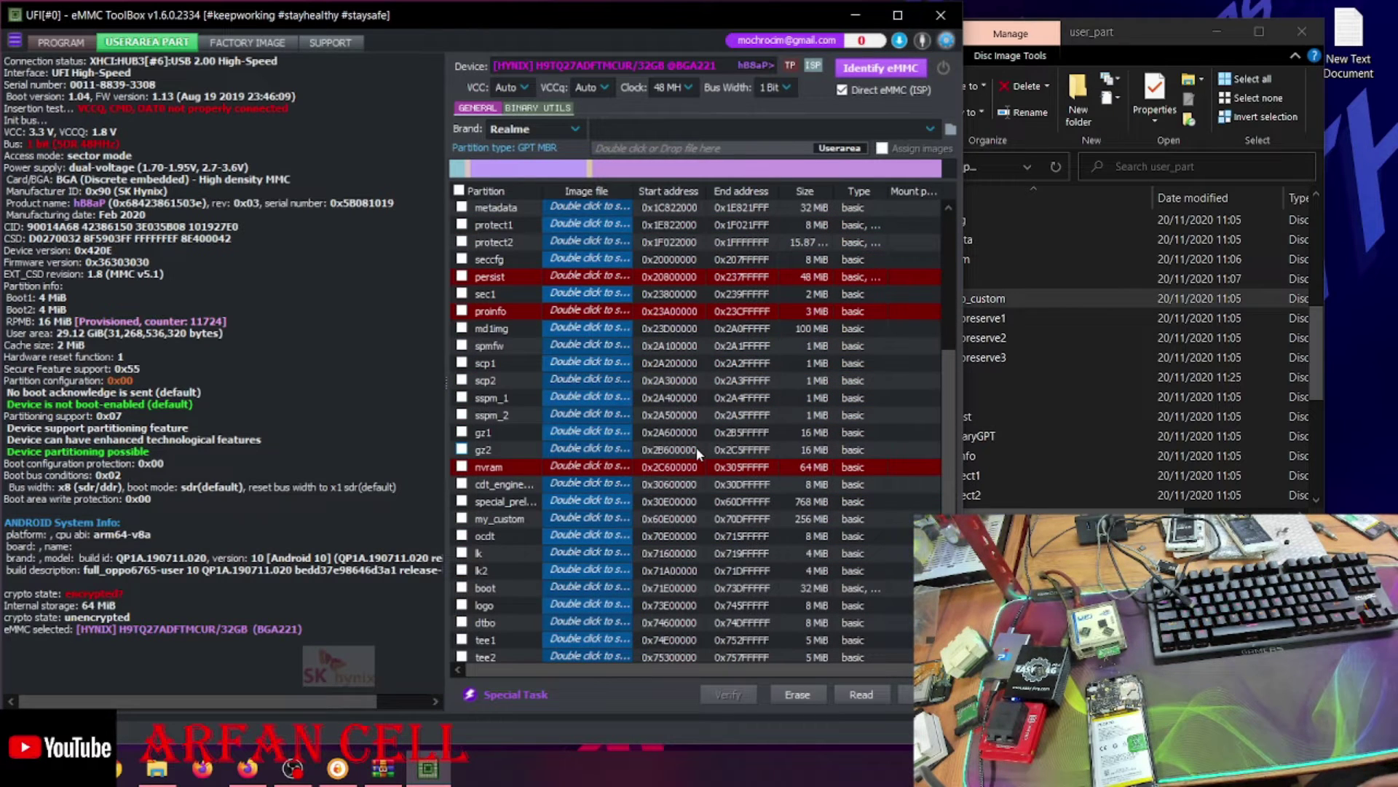
pyautogui.scroll(-2, 593, 439)
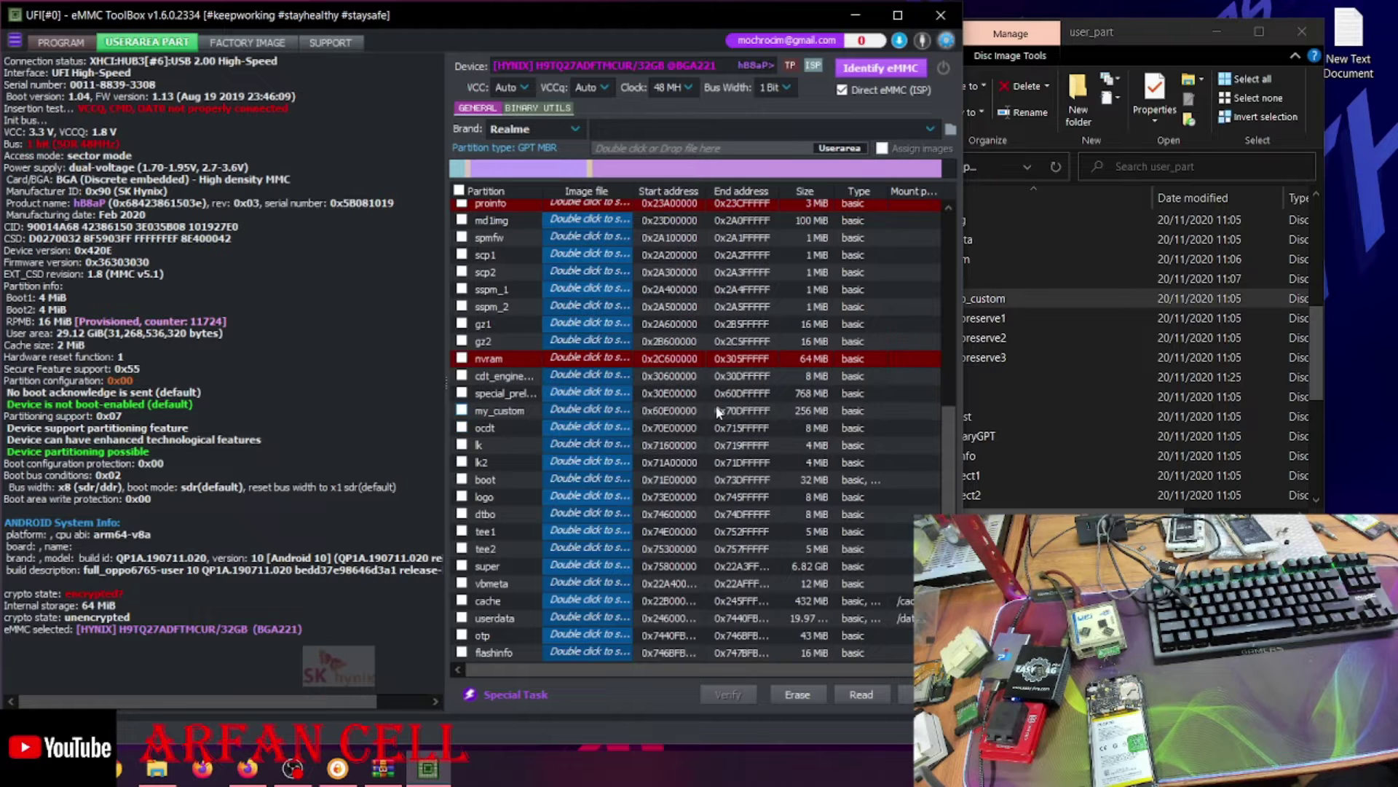
pyautogui.click(1087, 406)
pyautogui.scroll(-2, 1046, 291)
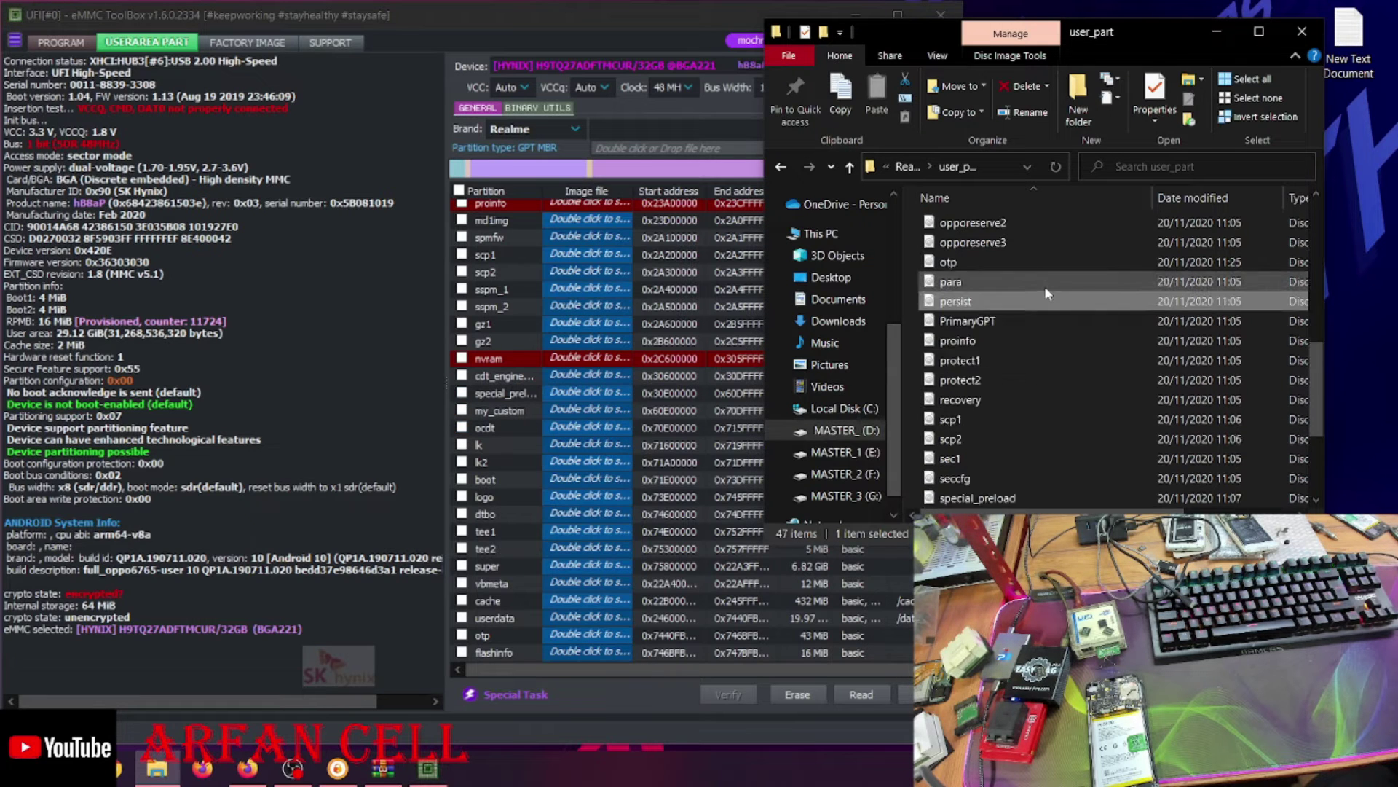
pyautogui.scroll(-3, 1045, 292)
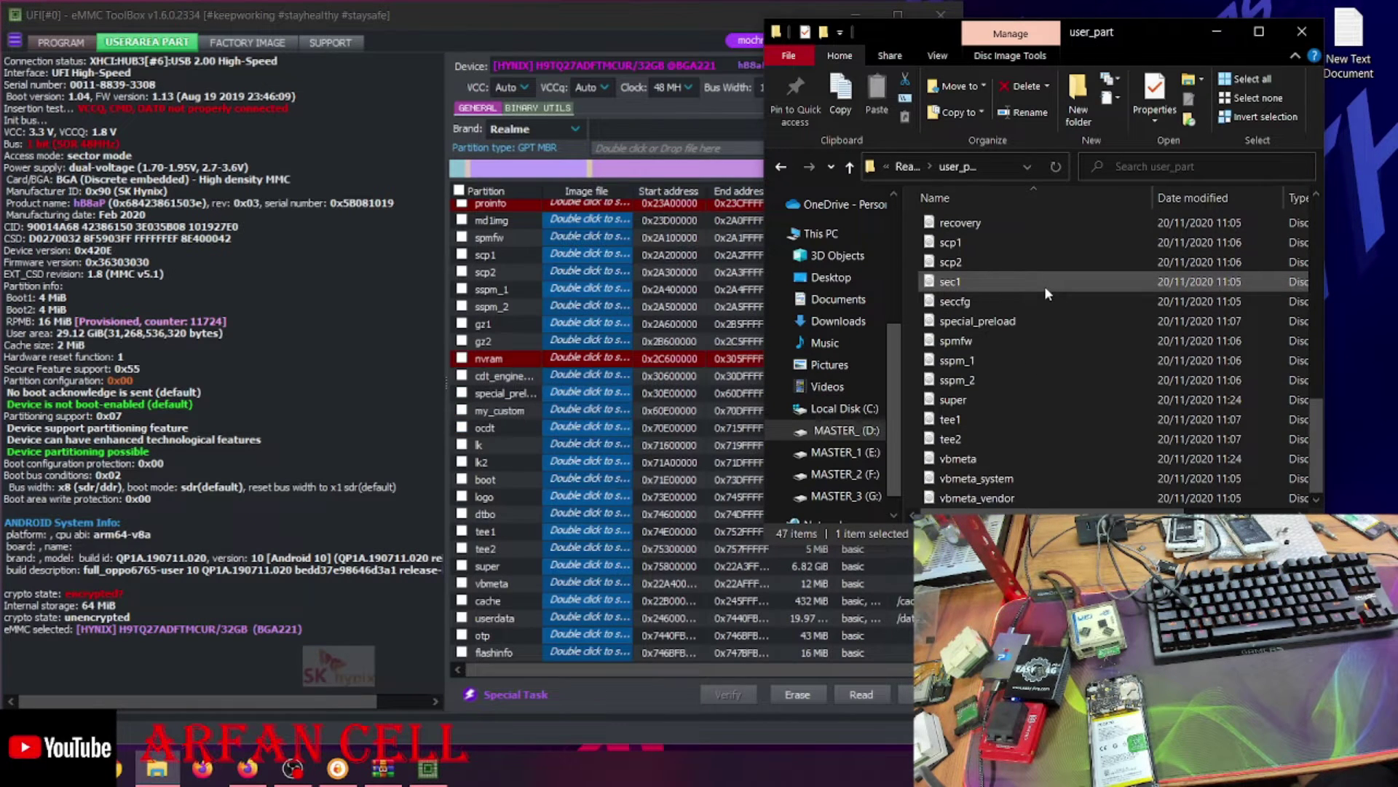
pyautogui.scroll(6, 1046, 291)
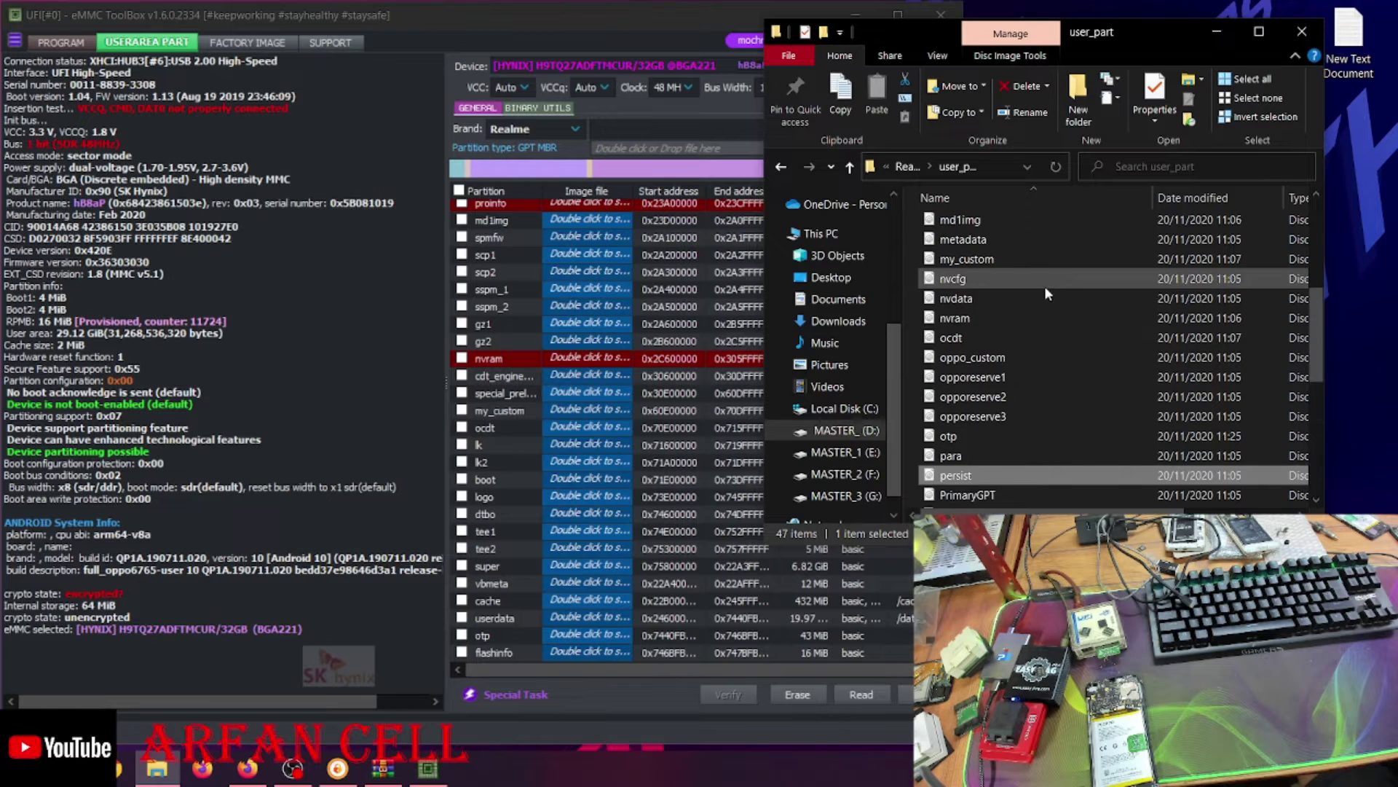
pyautogui.scroll(2, 1044, 286)
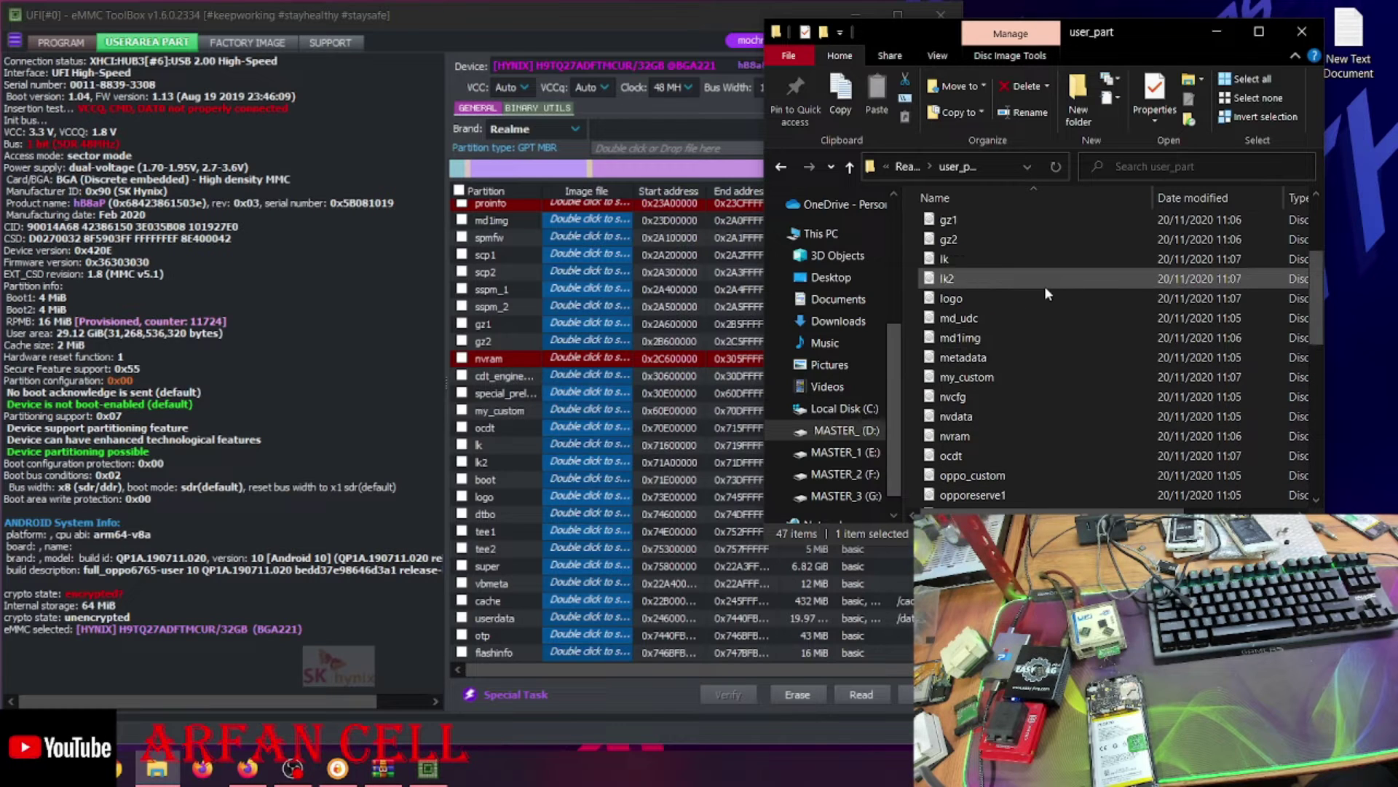
pyautogui.click(997, 380)
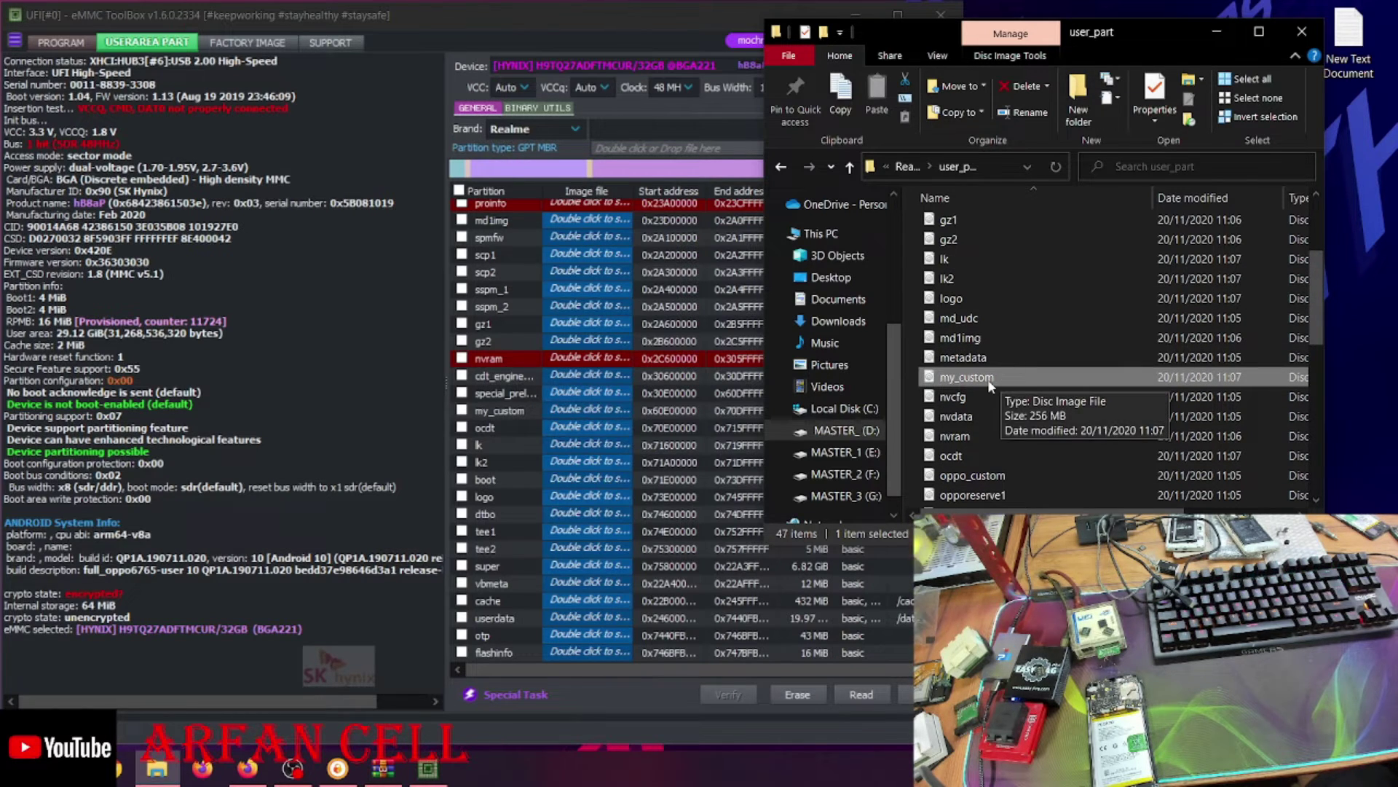
pyautogui.moveTo(988, 379); pyautogui.dragTo(597, 416)
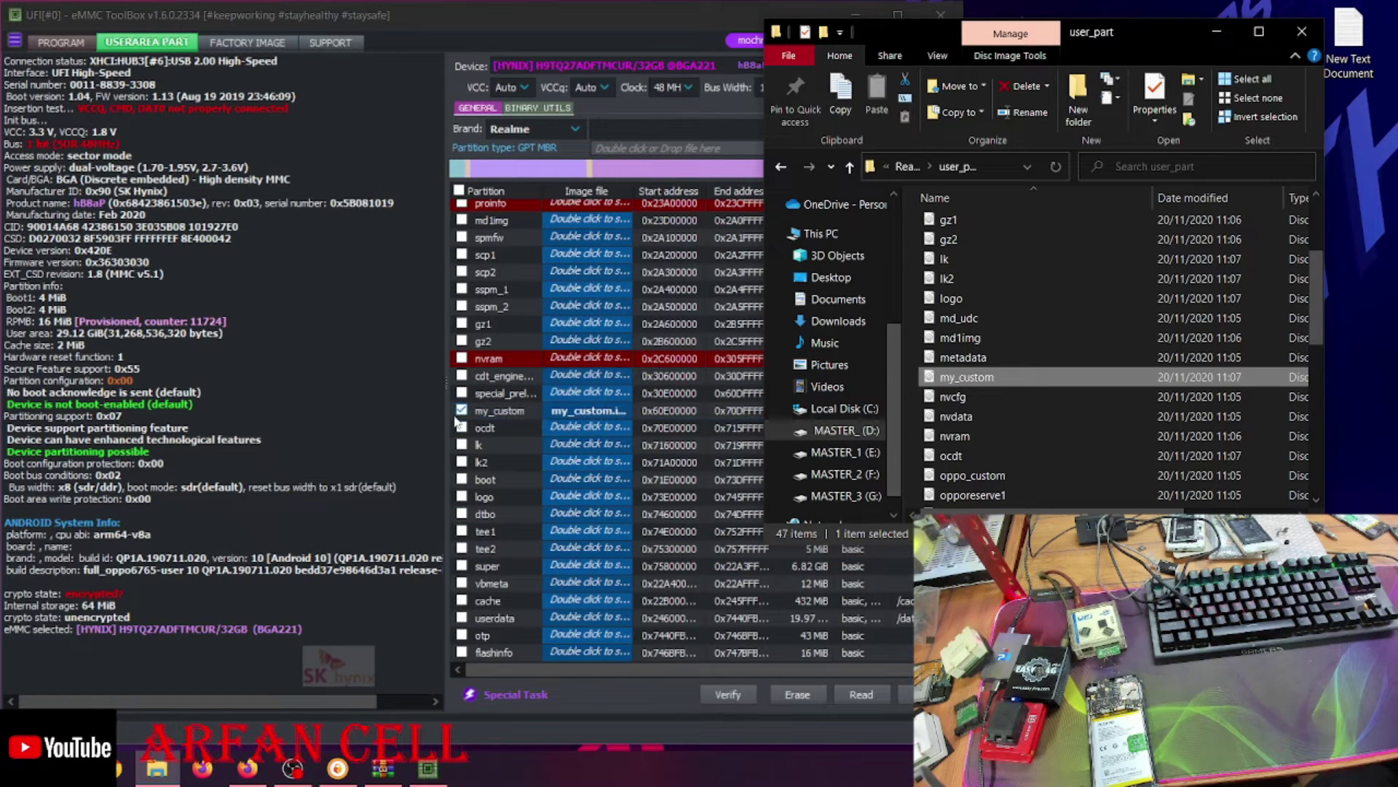
pyautogui.click(926, 694)
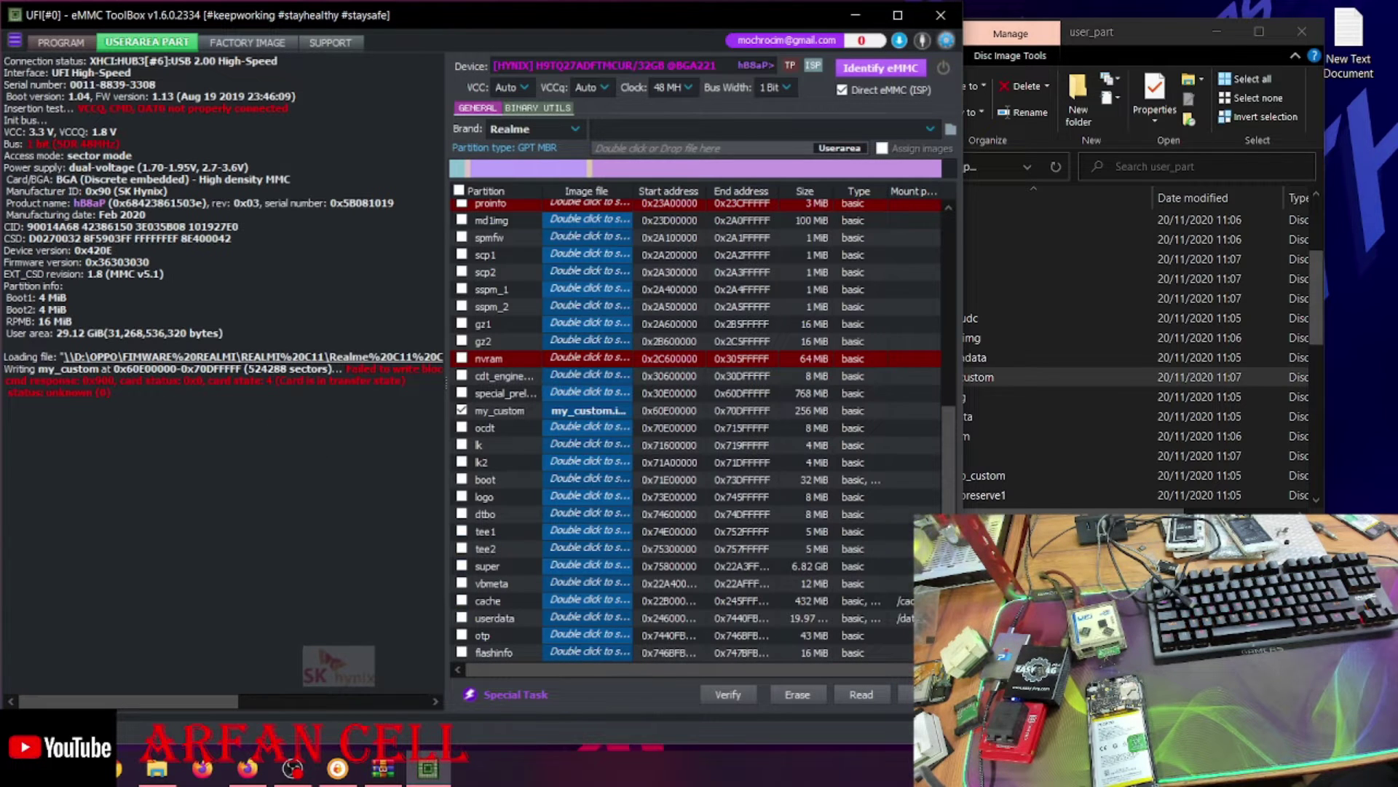
# Identify the eMMC again, ignoring the pin connection check.
pyautogui.click(867, 68)
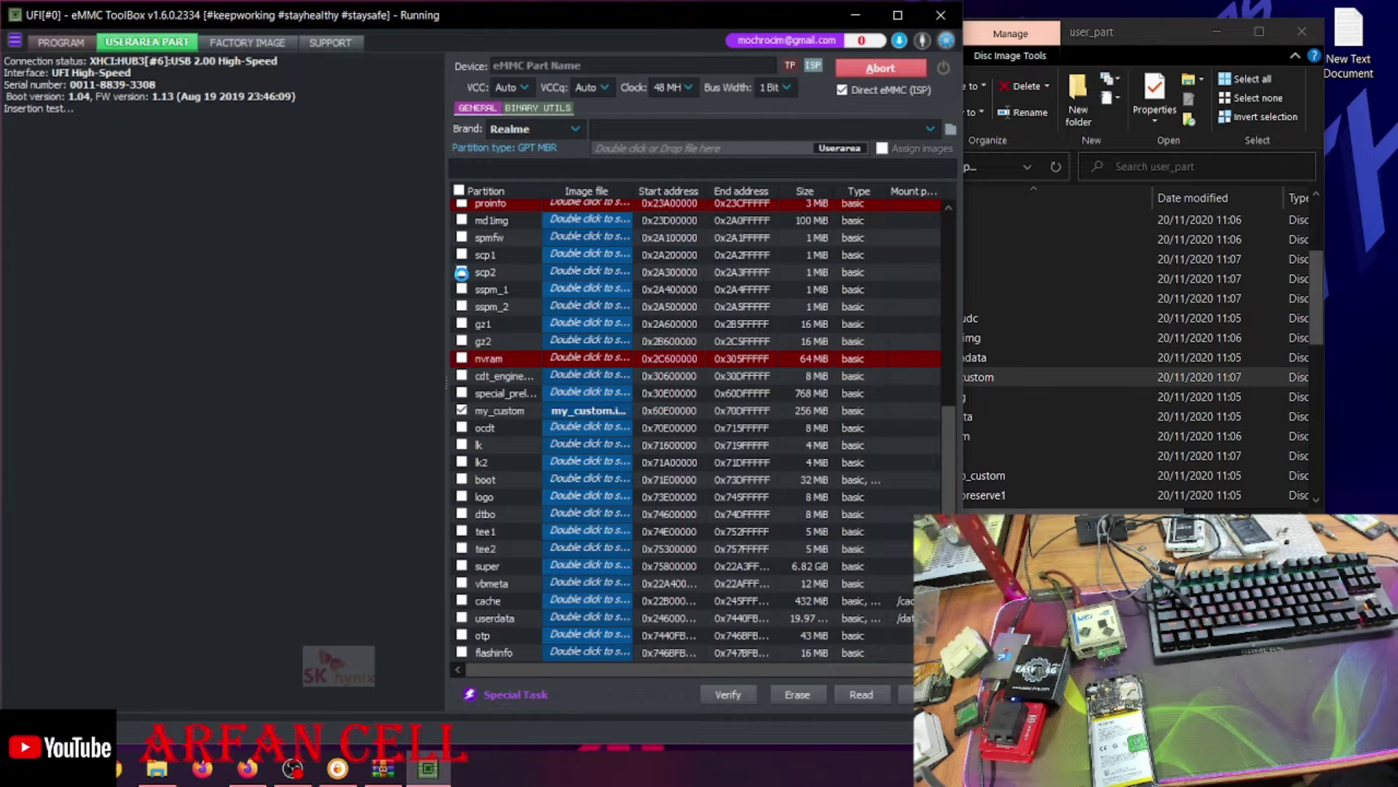
pyautogui.click(1129, 32)
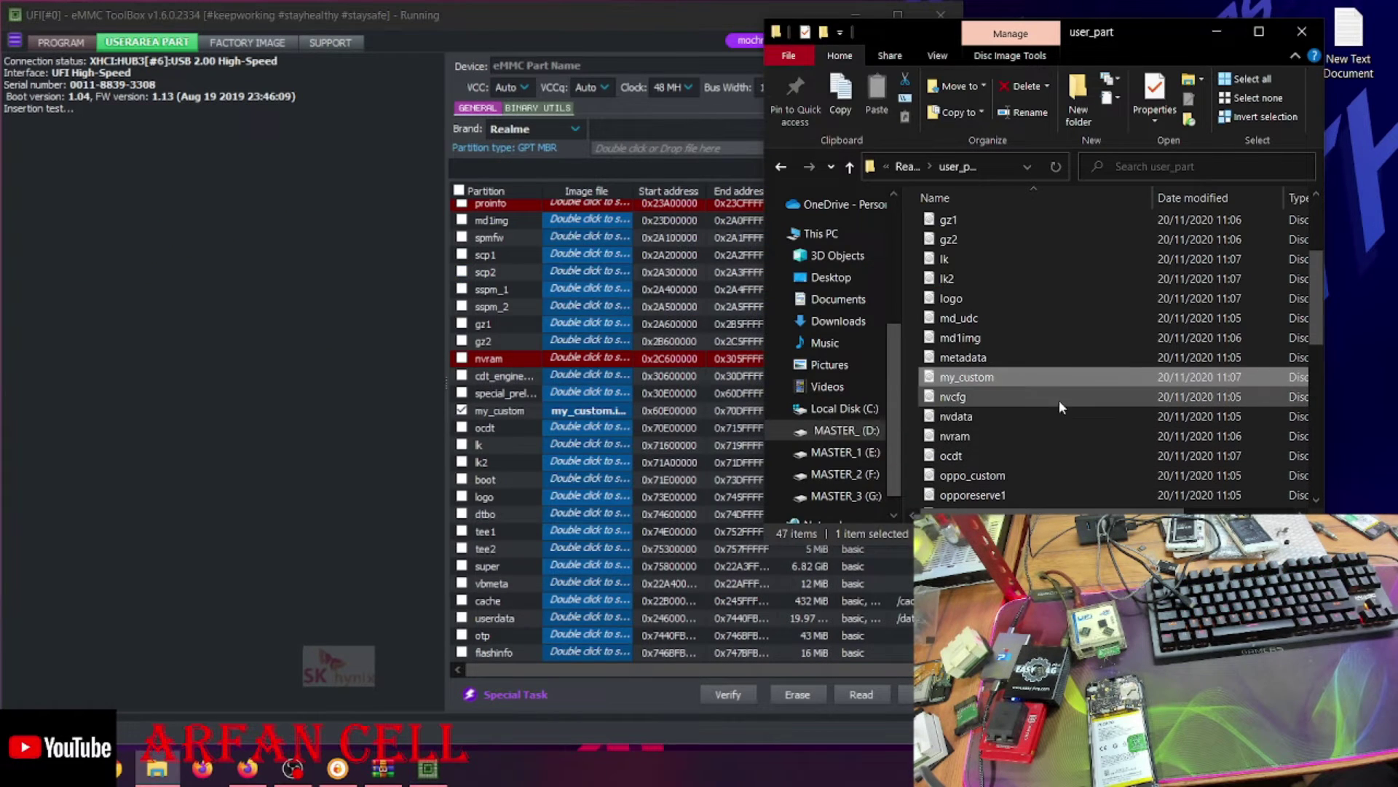
pyautogui.click(836, 728)
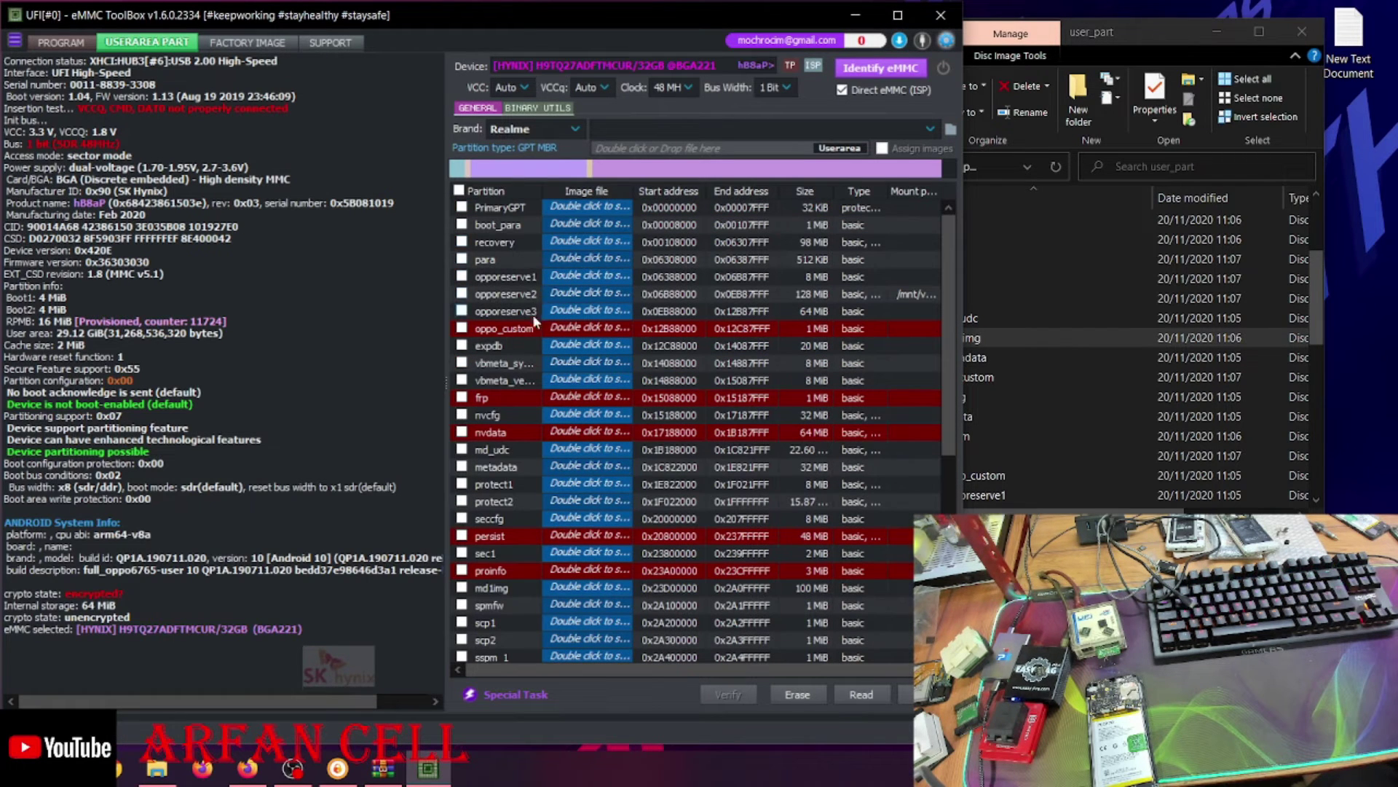
# Assign the md1img image from user_part to the md1img partition and try to write it, ignoring the pin connection check.
pyautogui.scroll(-3, 530, 371)
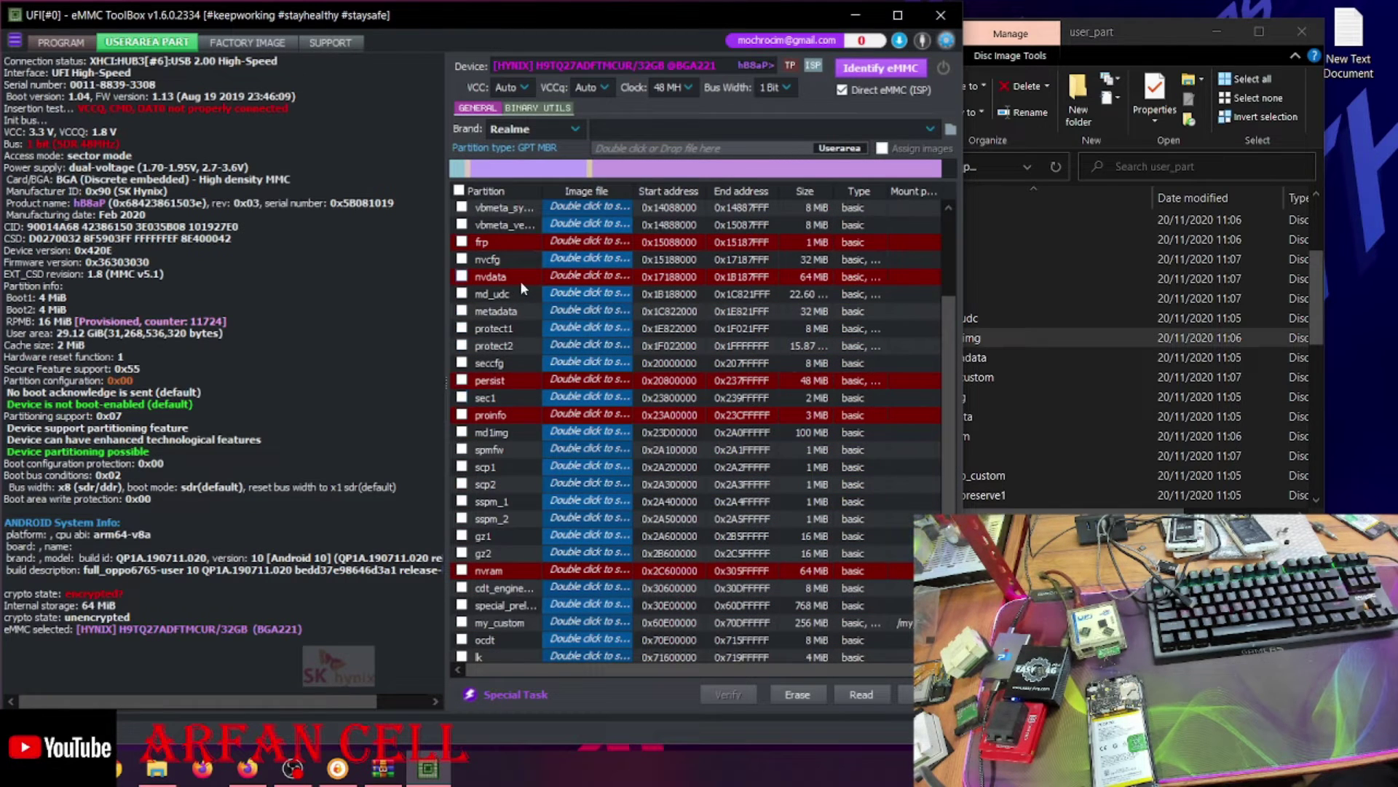
pyautogui.scroll(1, 521, 286)
pyautogui.scroll(1, 566, 323)
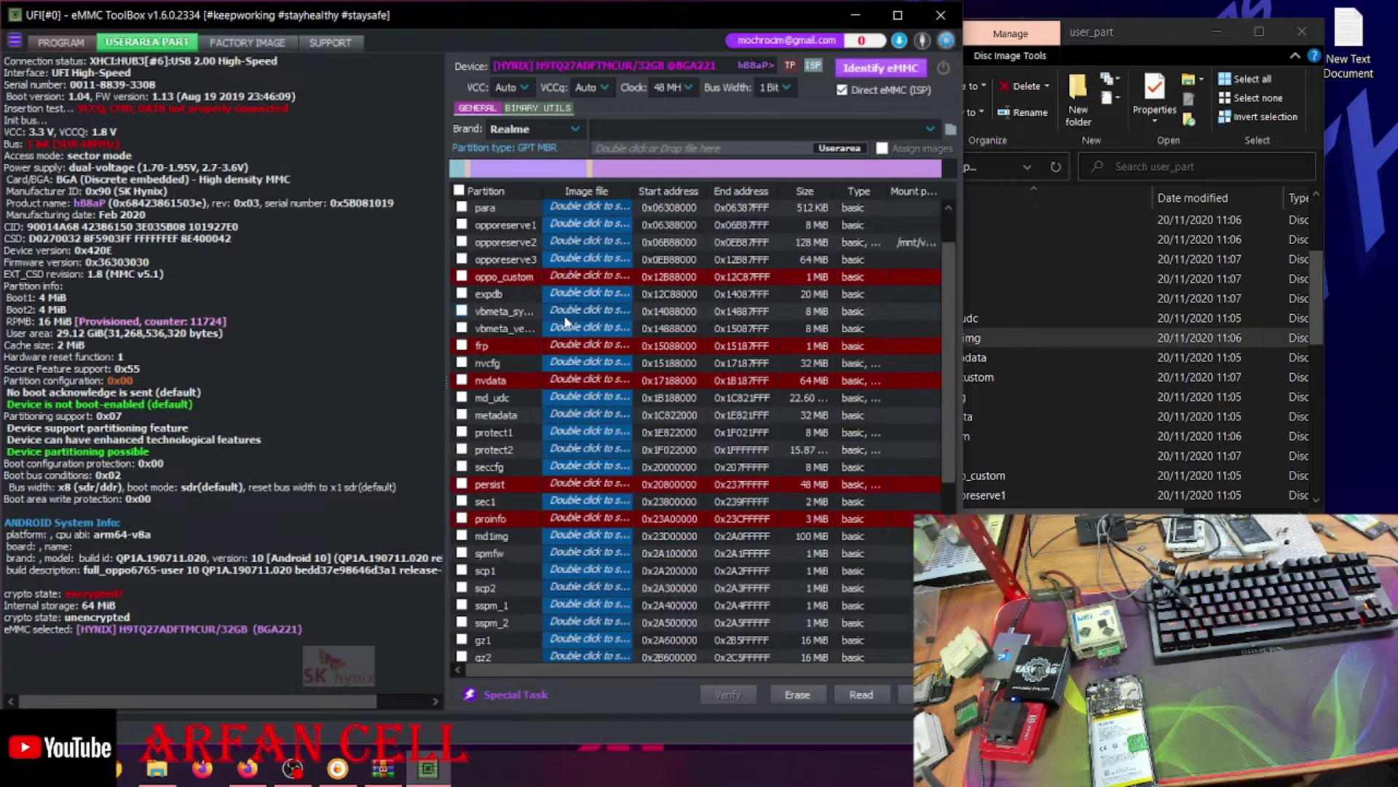
pyautogui.scroll(-2, 566, 322)
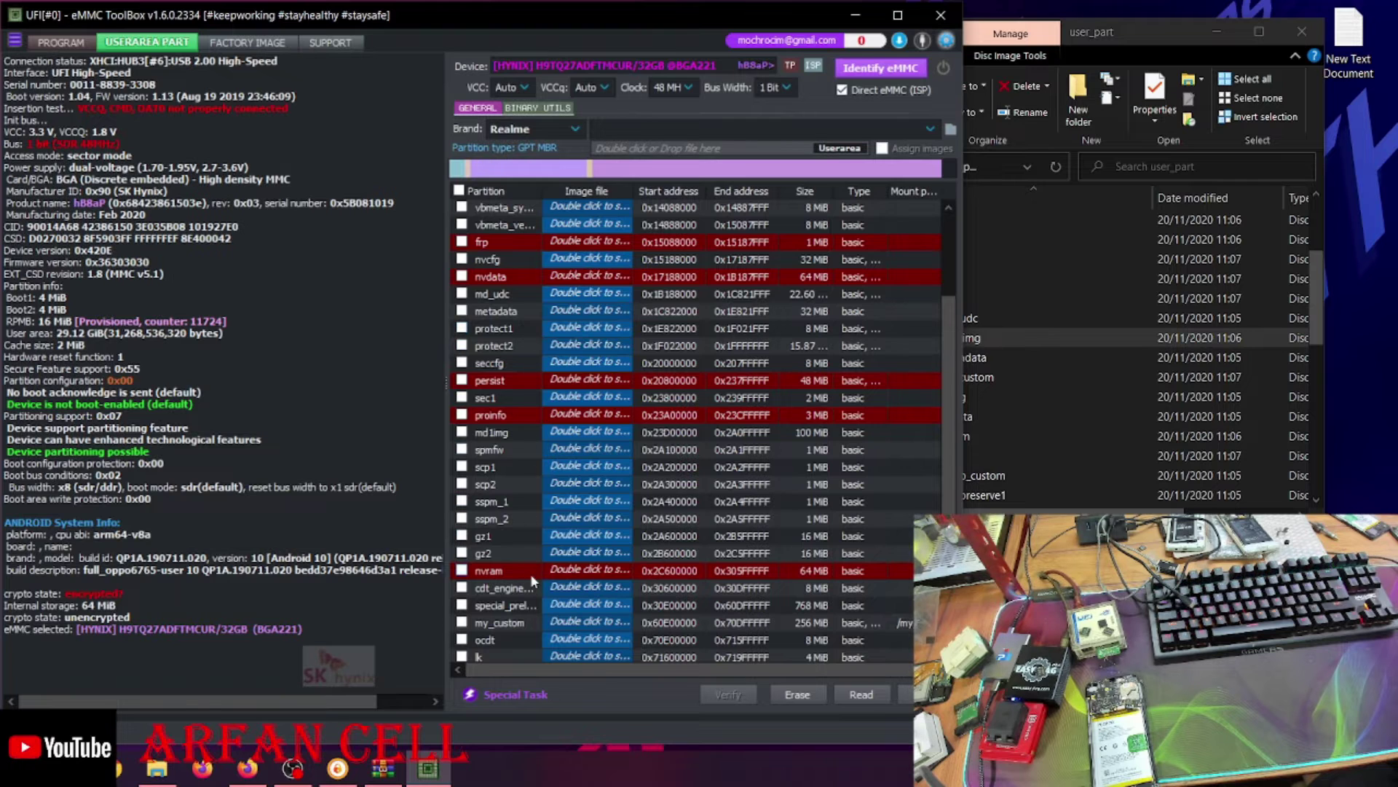
pyautogui.scroll(-2, 530, 574)
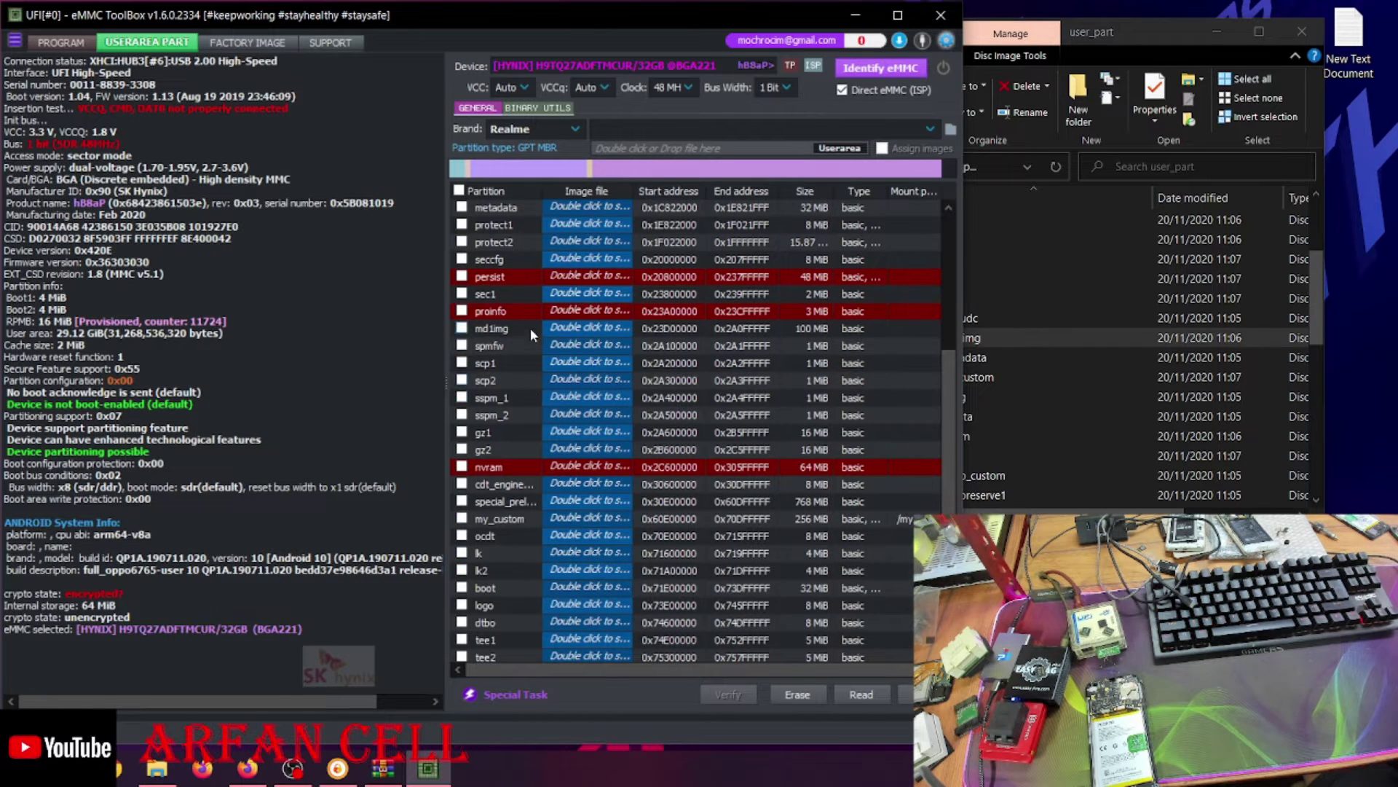
pyautogui.click(1049, 355)
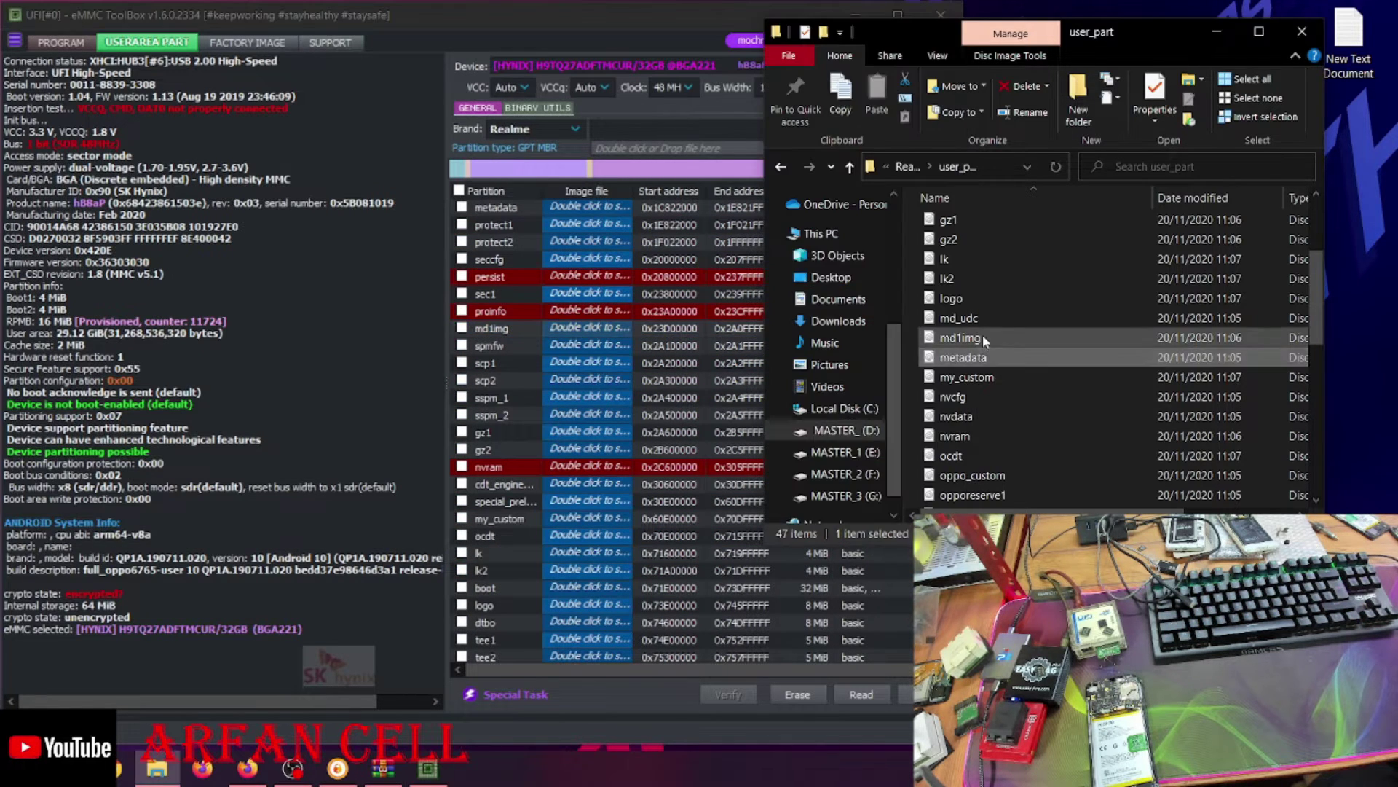
pyautogui.moveTo(983, 336); pyautogui.dragTo(563, 335)
pyautogui.click(905, 694)
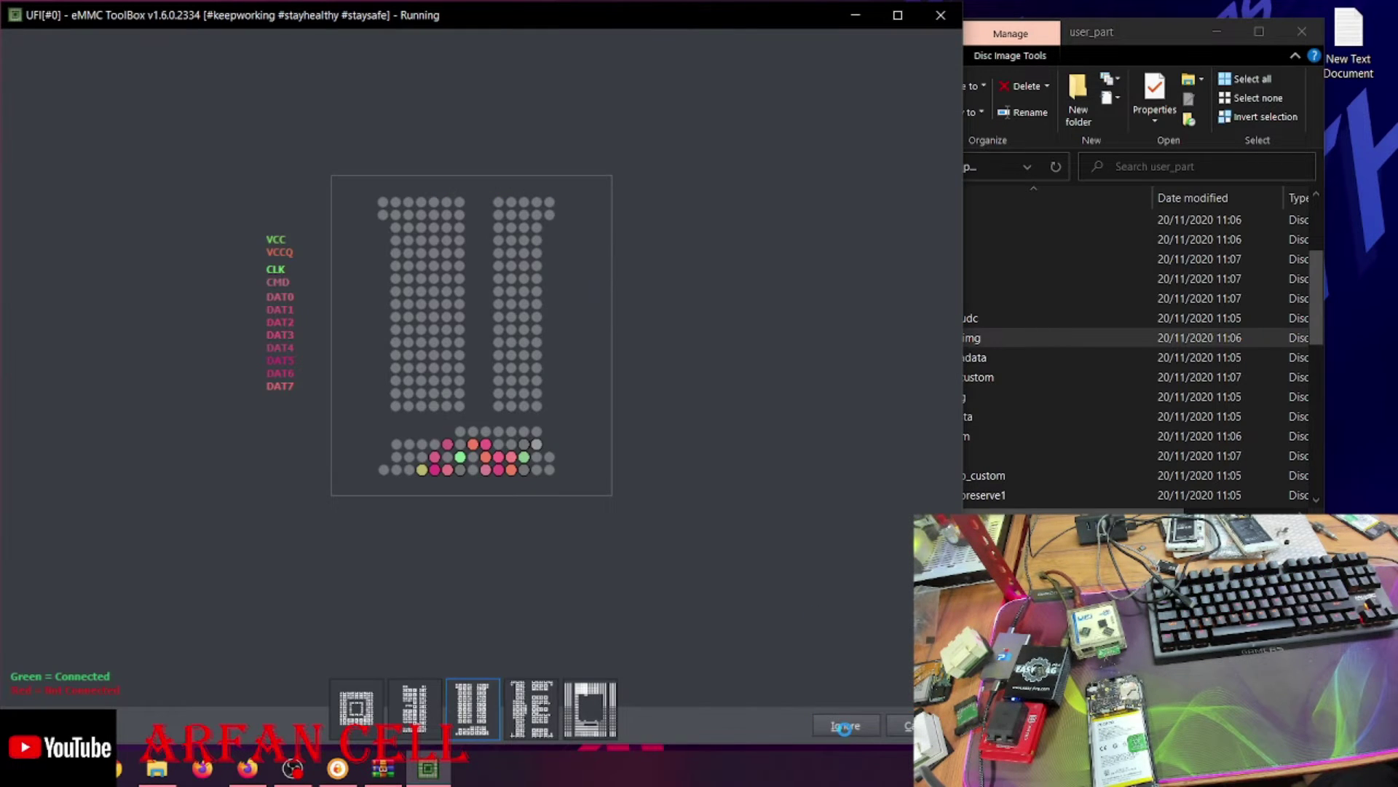
pyautogui.click(845, 727)
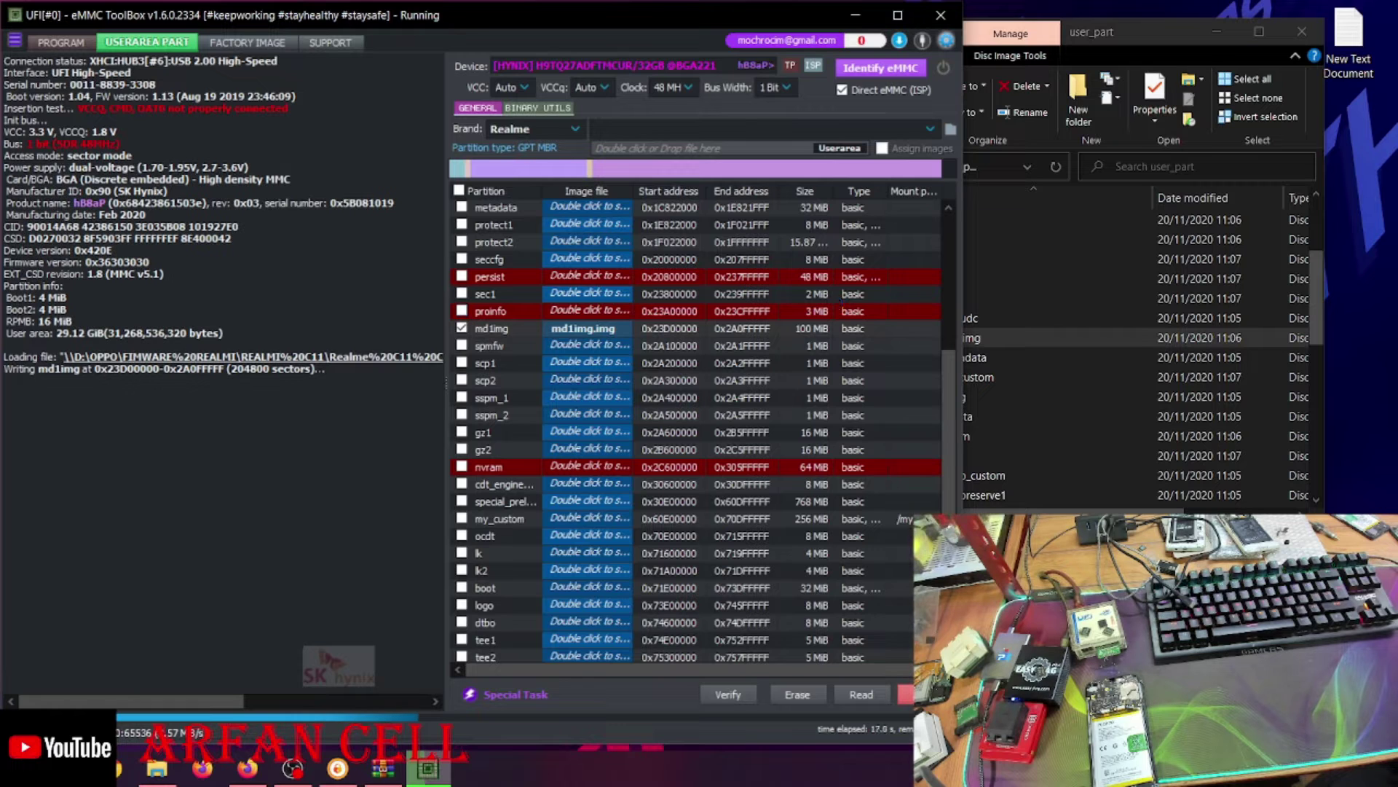
pyautogui.scroll(4, 478, 332)
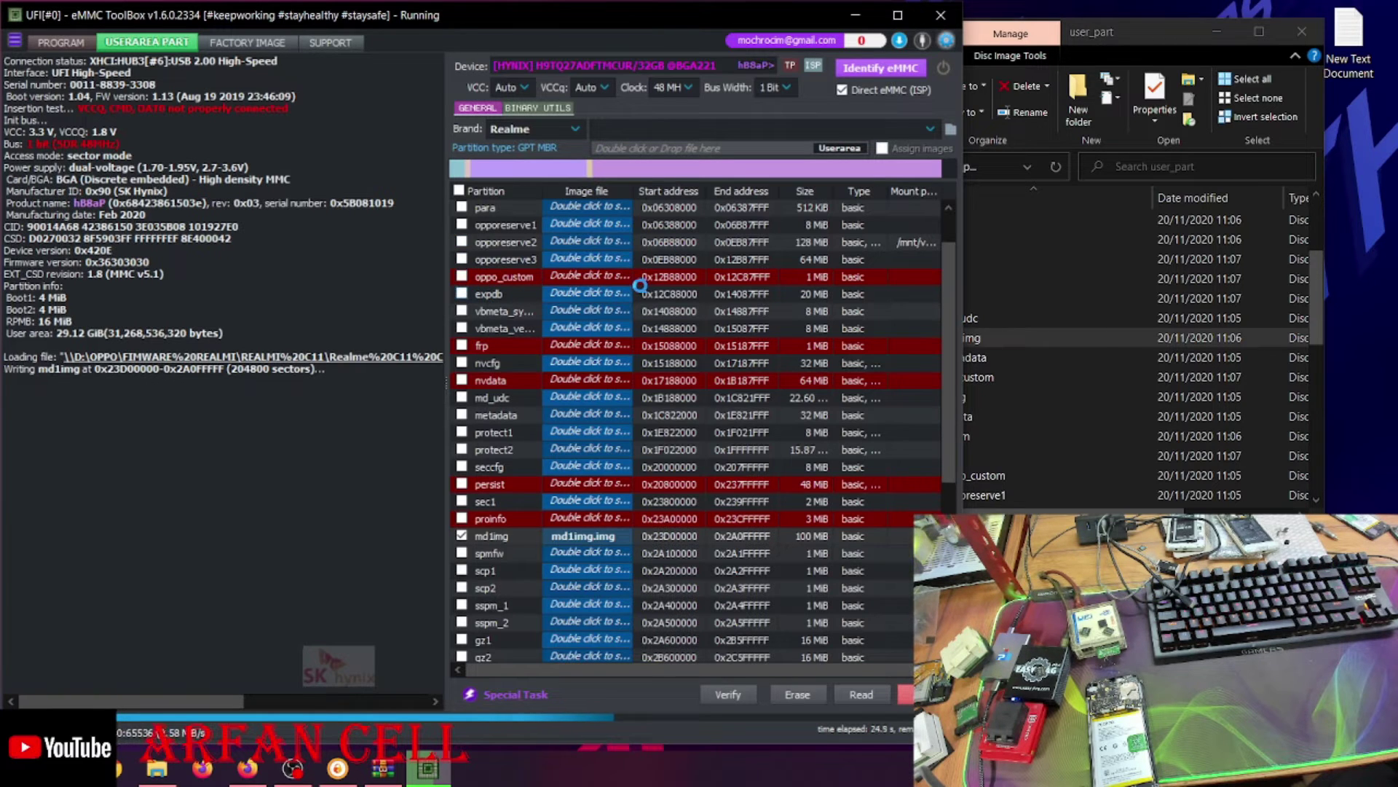
pyautogui.scroll(-1, 640, 285)
pyautogui.scroll(-1, 640, 285)
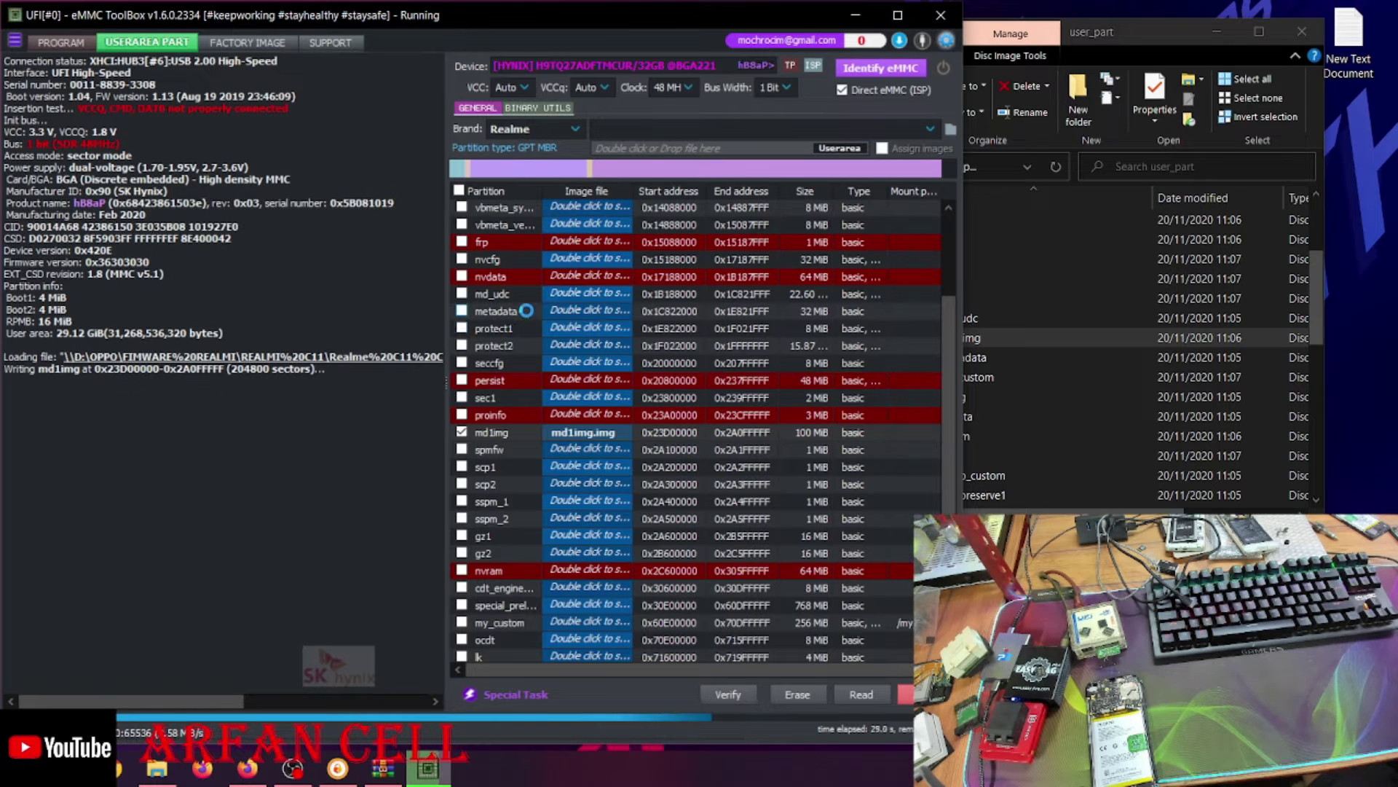
pyautogui.scroll(-1, 535, 317)
pyautogui.scroll(-1, 547, 336)
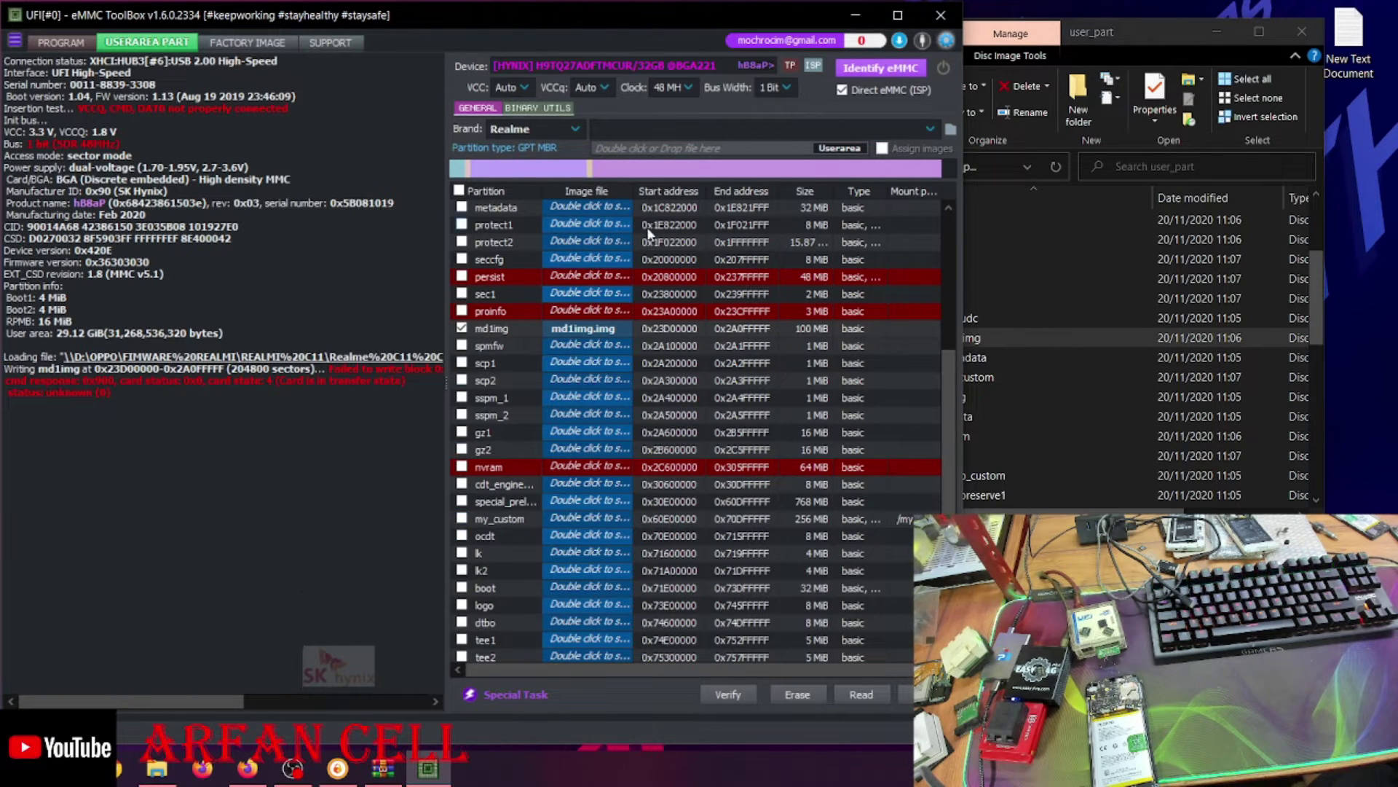
# Re-identify the eMMC despite the pin connection check, then run the Factory Reset special task on it.
pyautogui.click(875, 71)
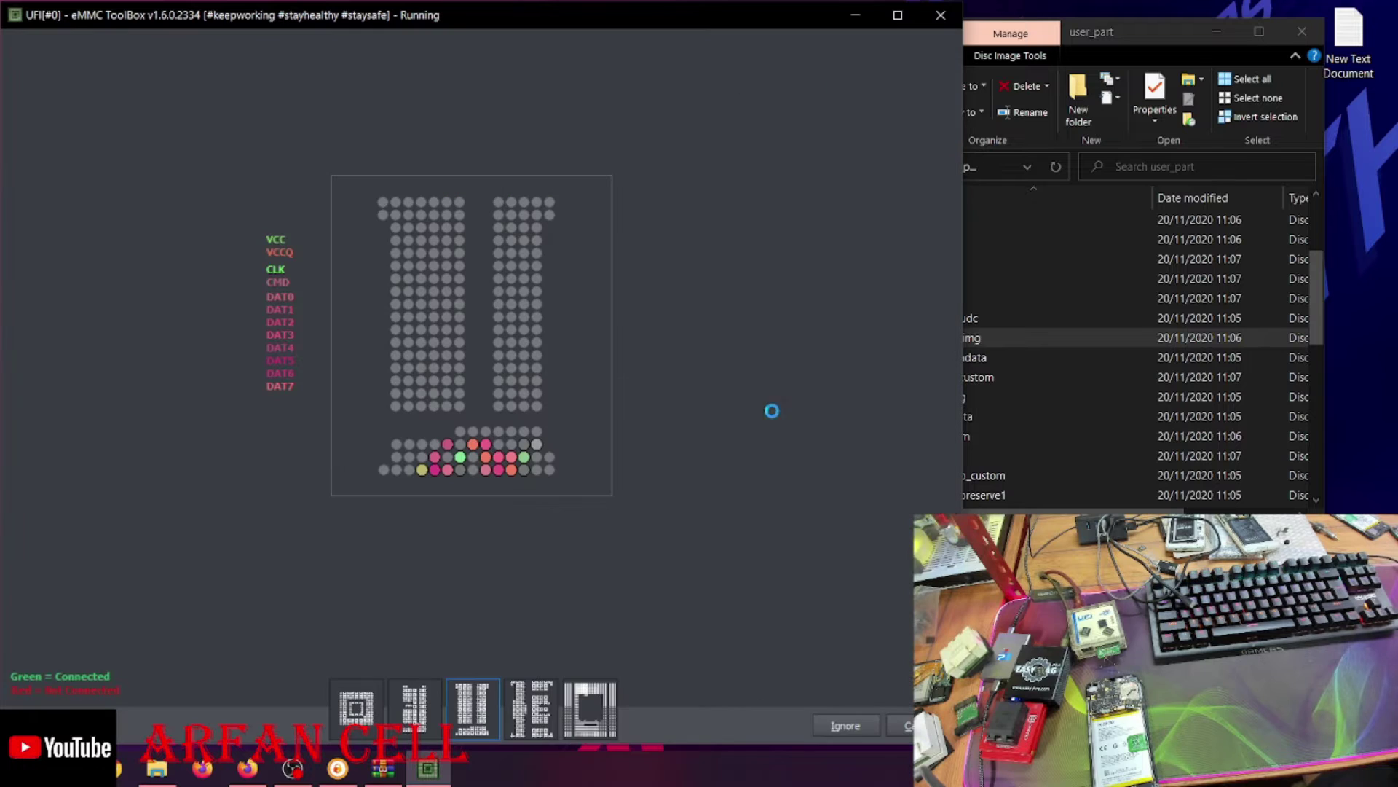
pyautogui.click(848, 727)
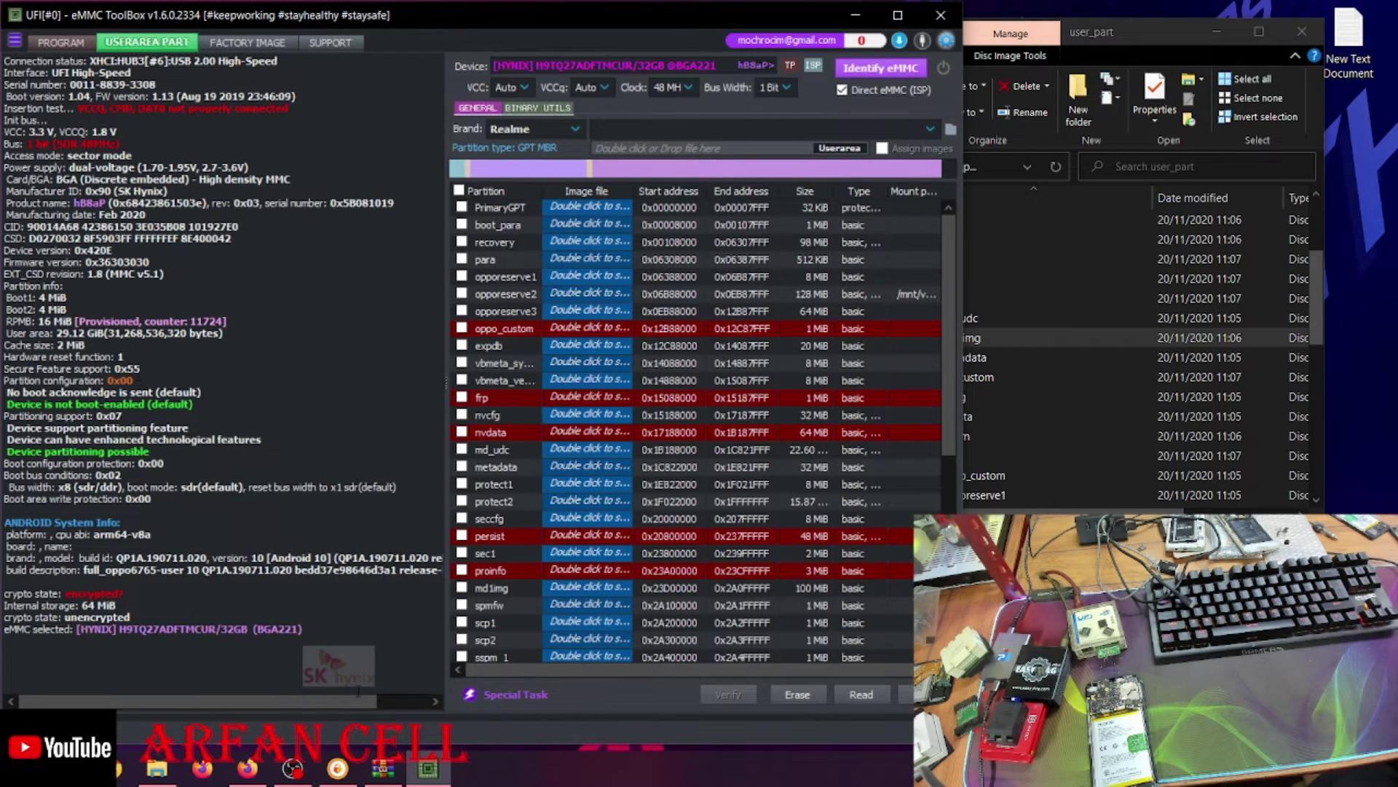
pyautogui.click(474, 696)
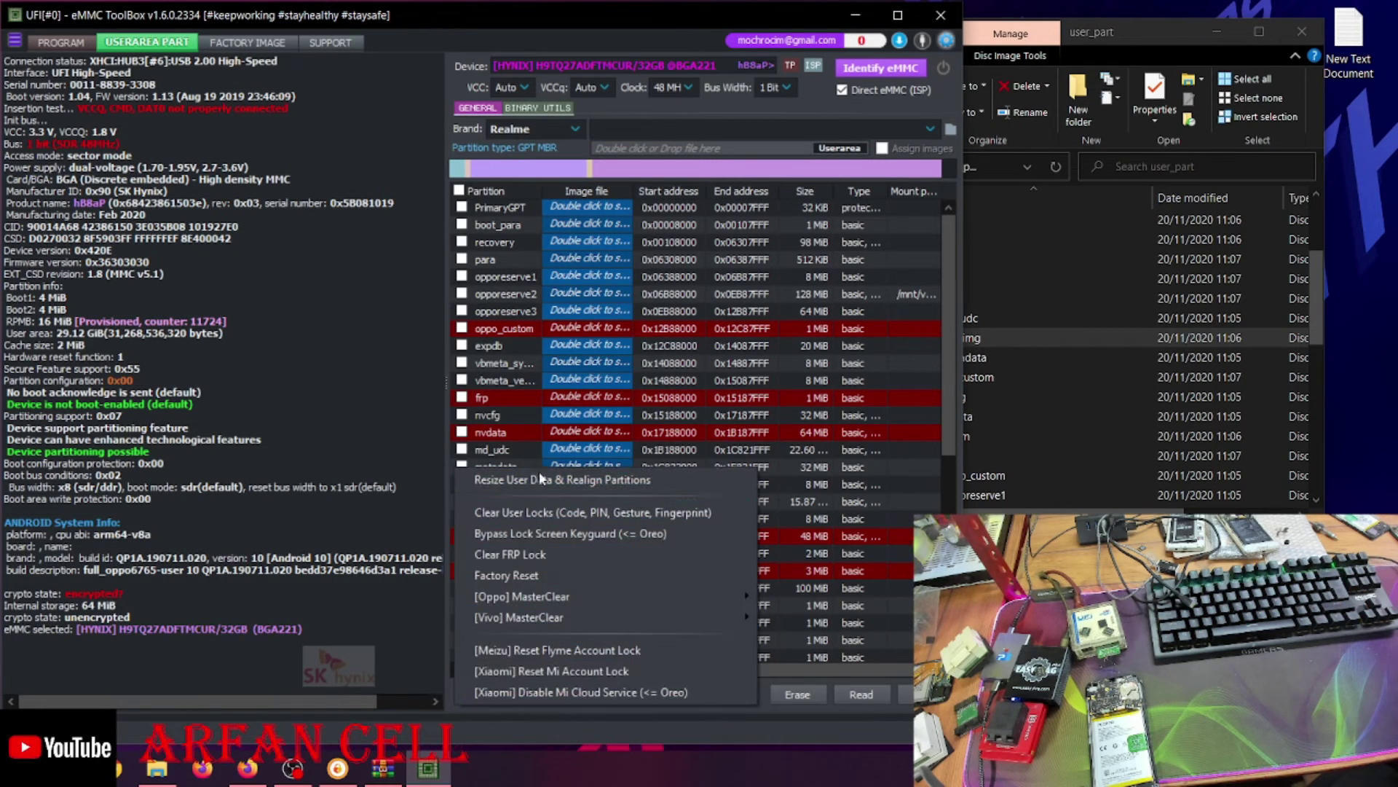
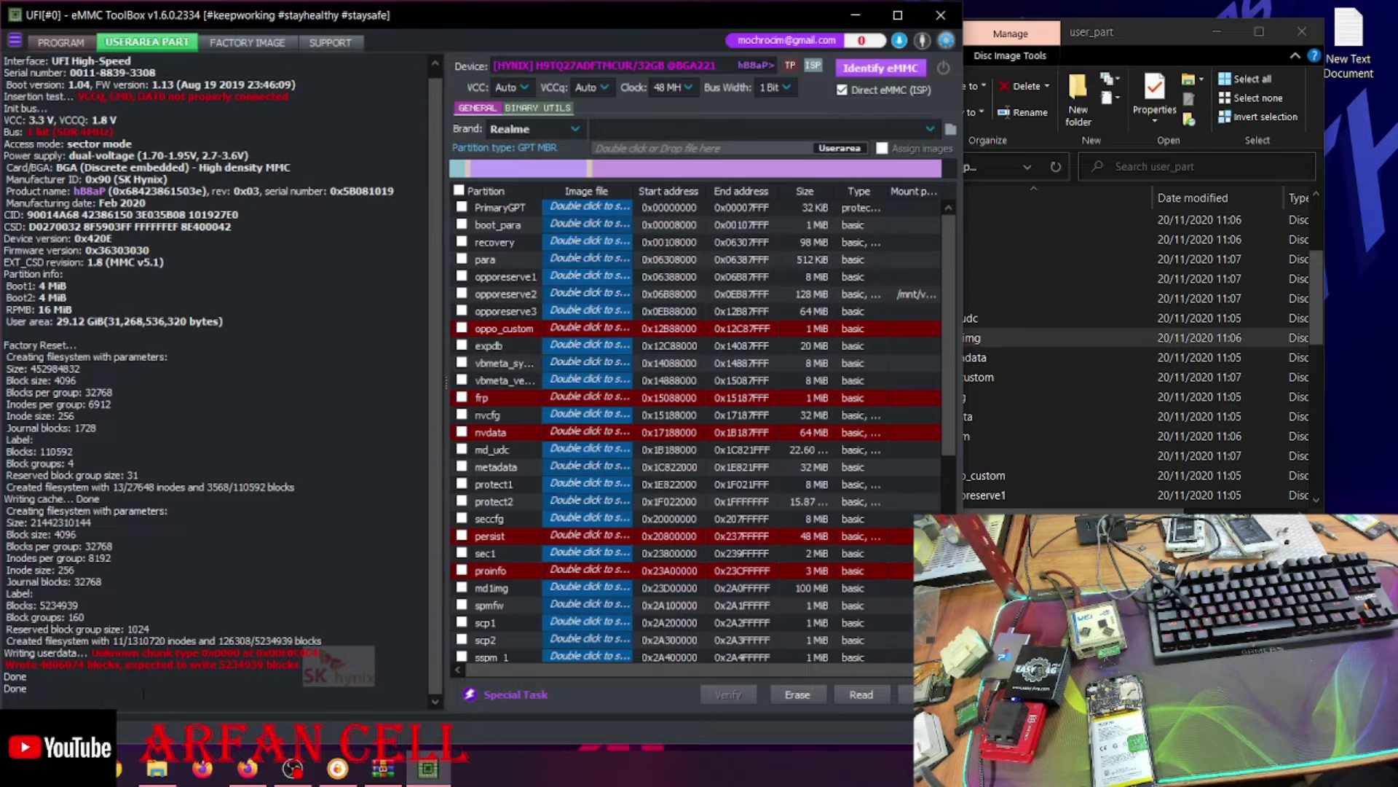
# Identify the eMMC once more, then apply the predefined MediaTek(generic) Ext CSD configuration.
pyautogui.click(870, 69)
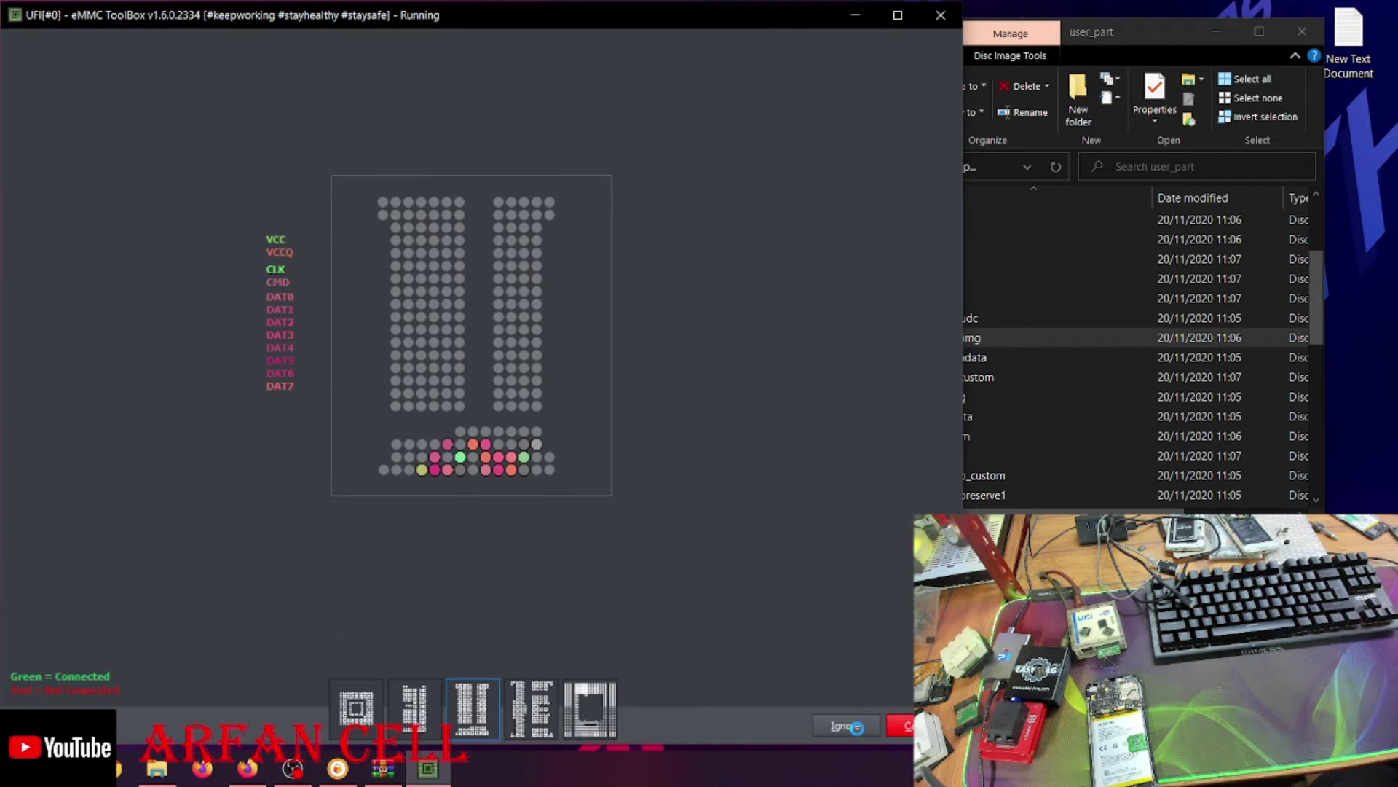
pyautogui.click(847, 726)
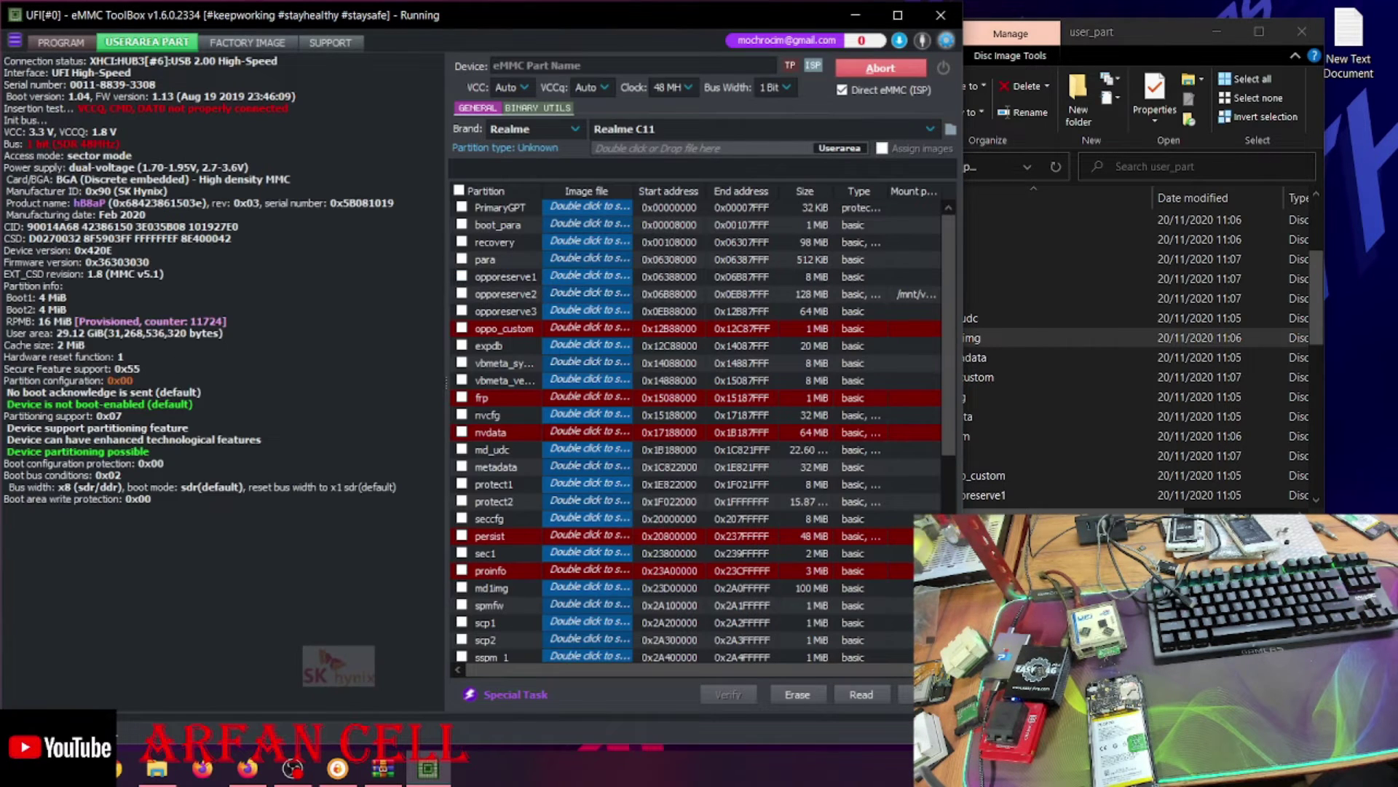
pyautogui.click(61, 42)
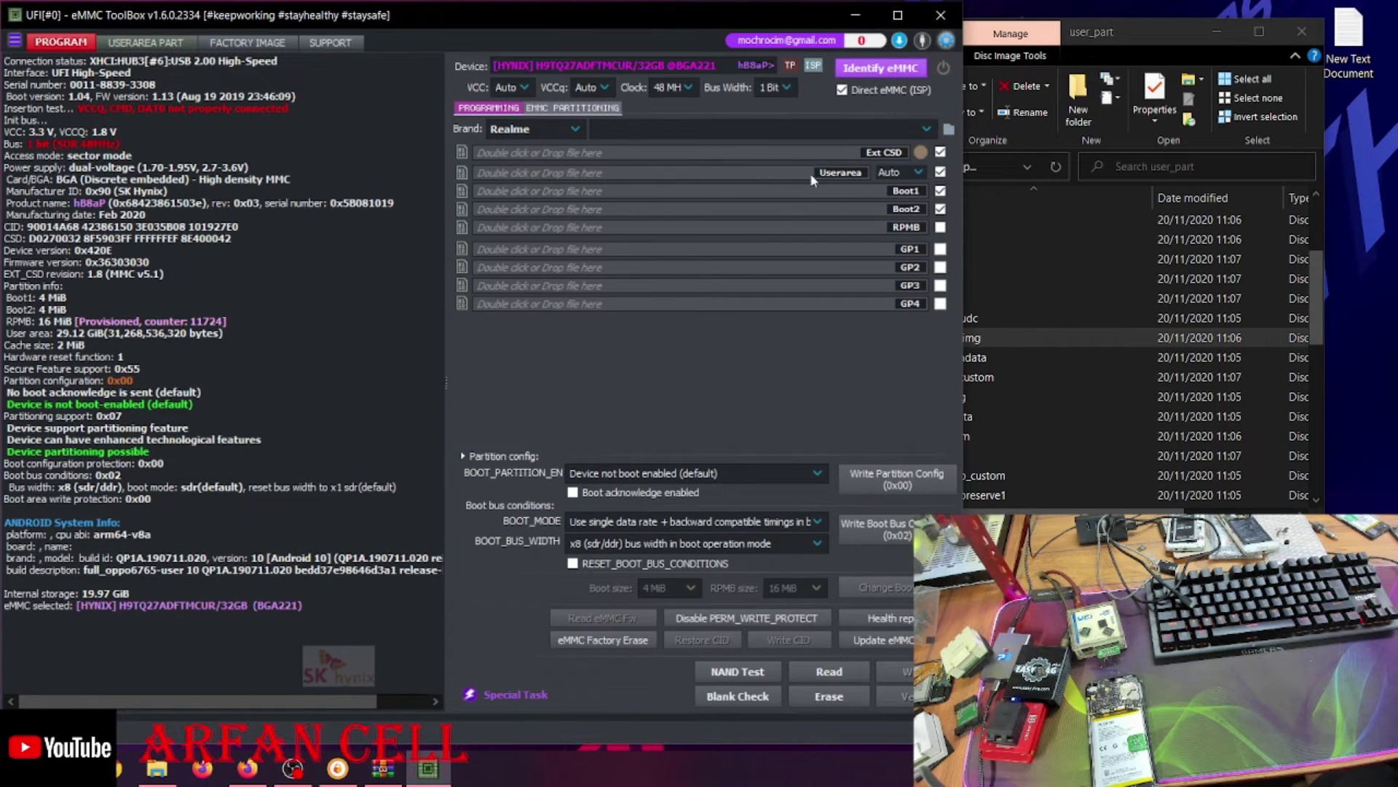
pyautogui.click(907, 172)
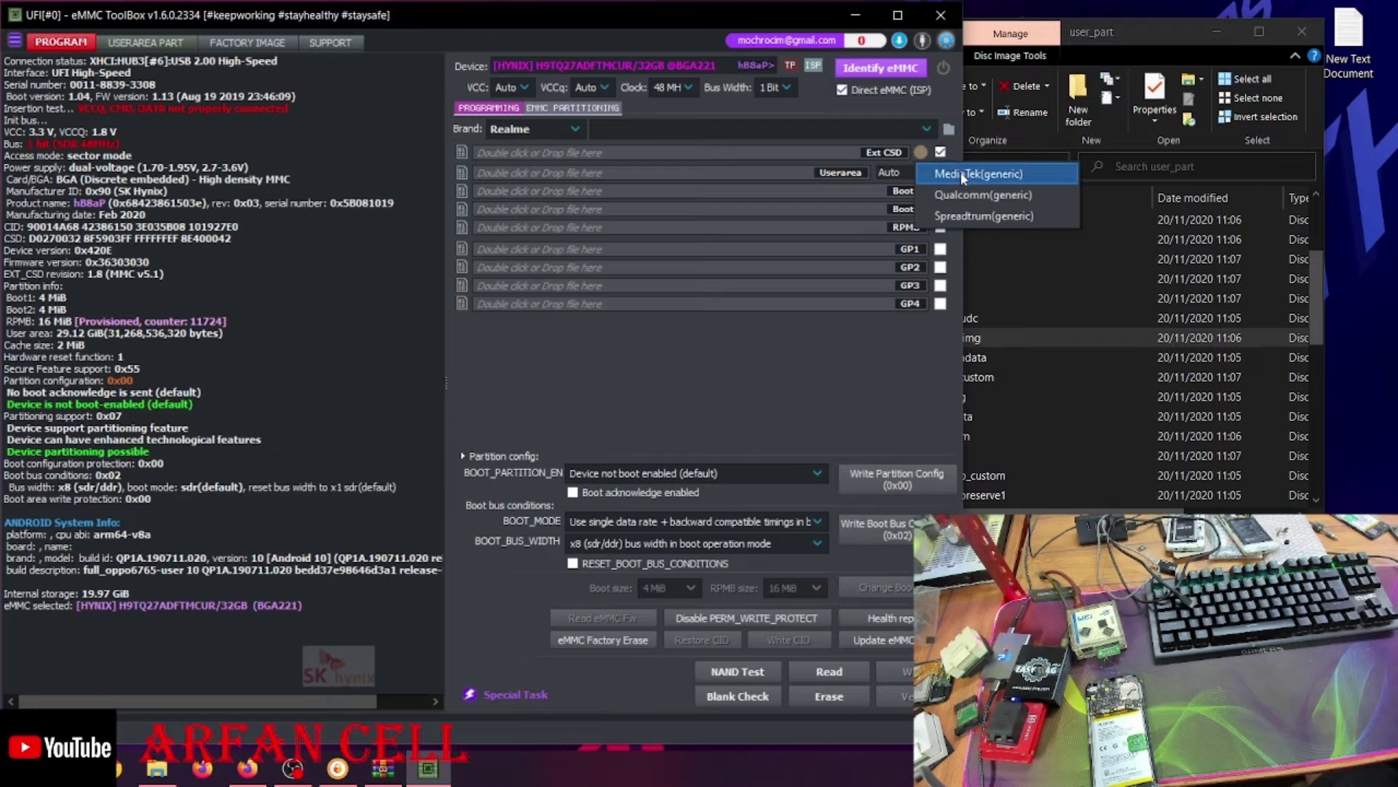
pyautogui.click(959, 171)
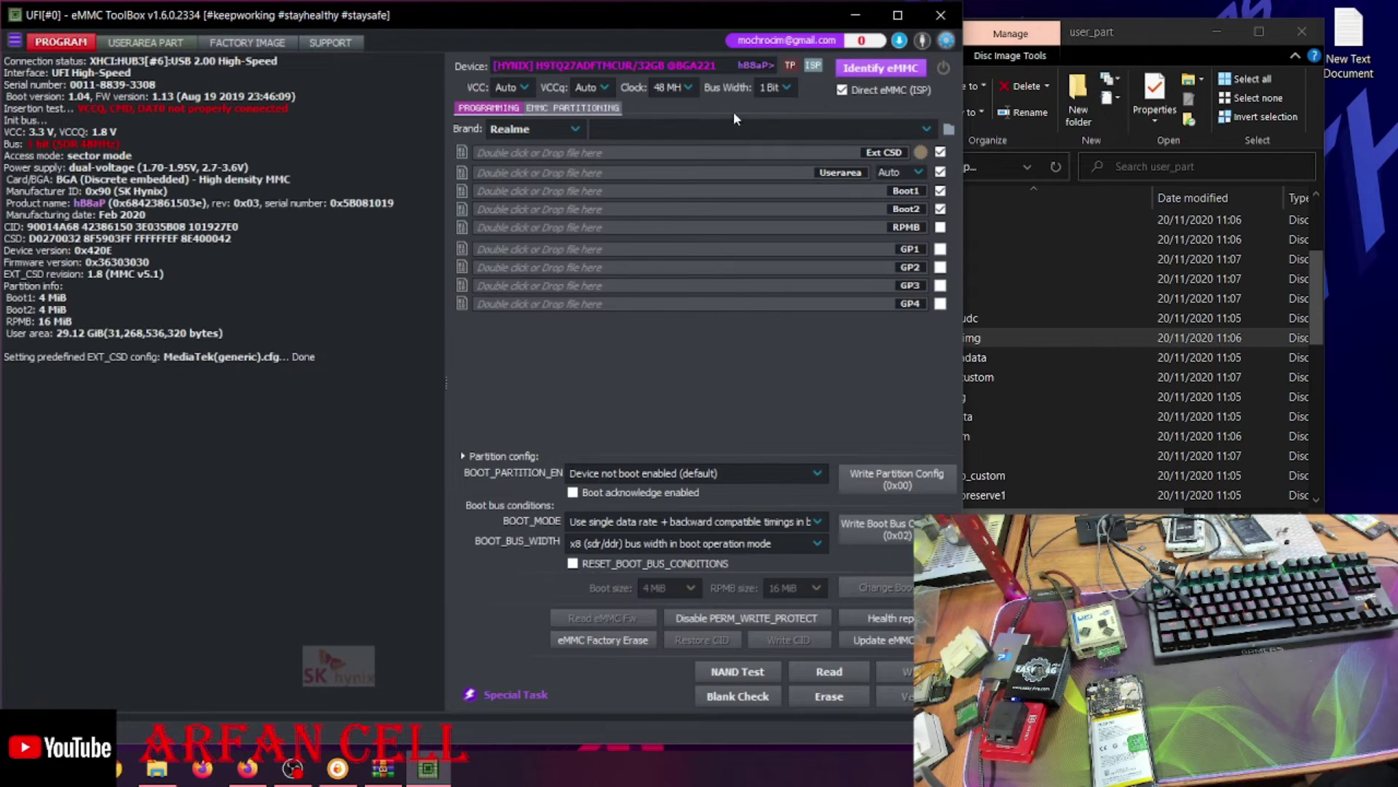
# Re-identify the eMMC with the MediaTek Ext CSD configuration applied, ignoring the pin connection check.
pyautogui.click(882, 70)
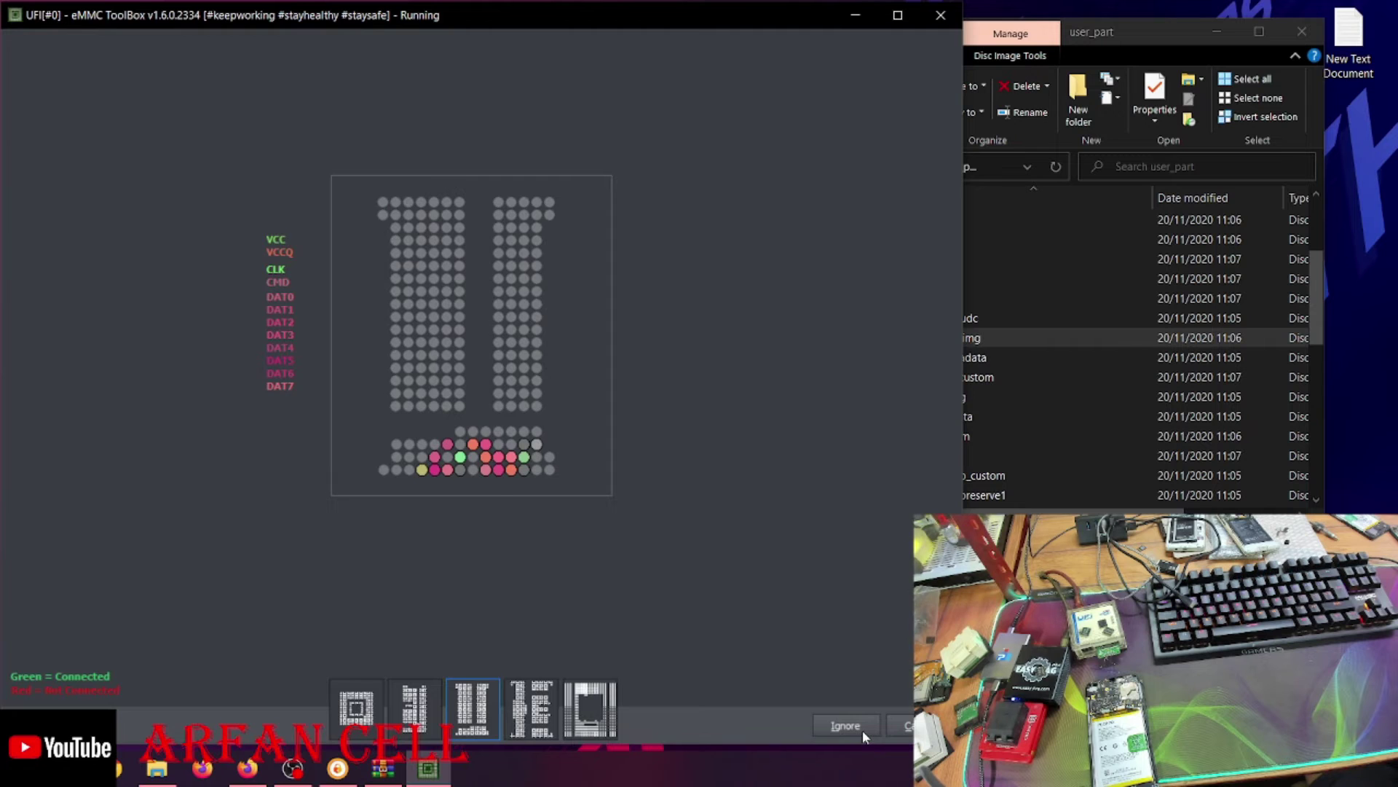
pyautogui.click(862, 728)
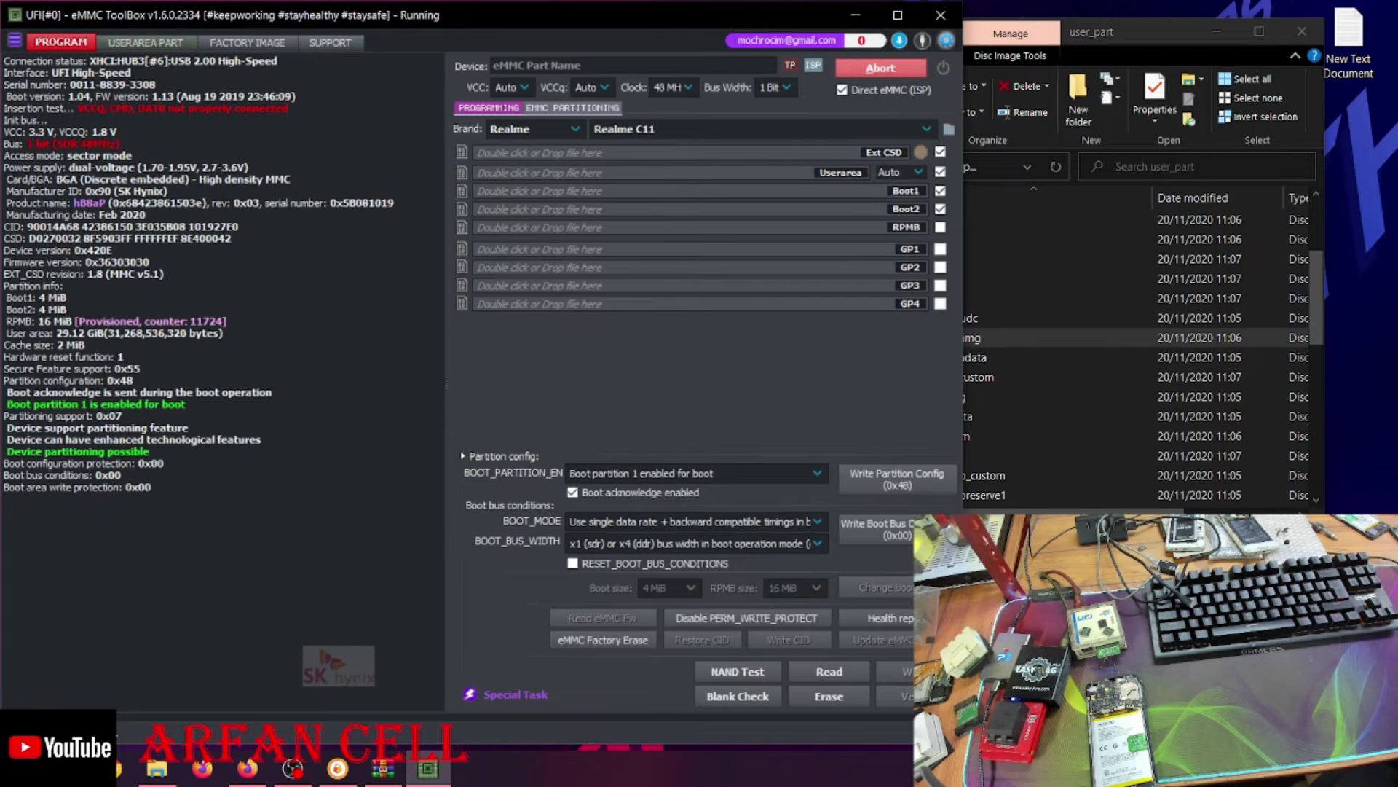